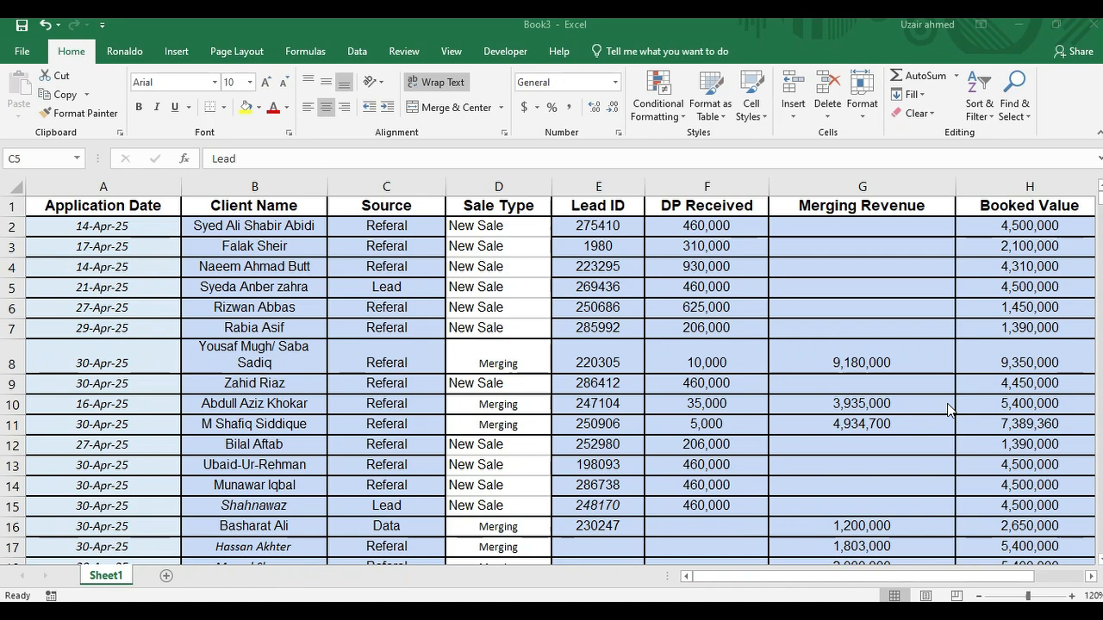
Step: Start a new PivotTable and replace its source range with the Lead ID and DP Received columns, E and F
{"action": "left_click", "coordinate": [180, 55]}
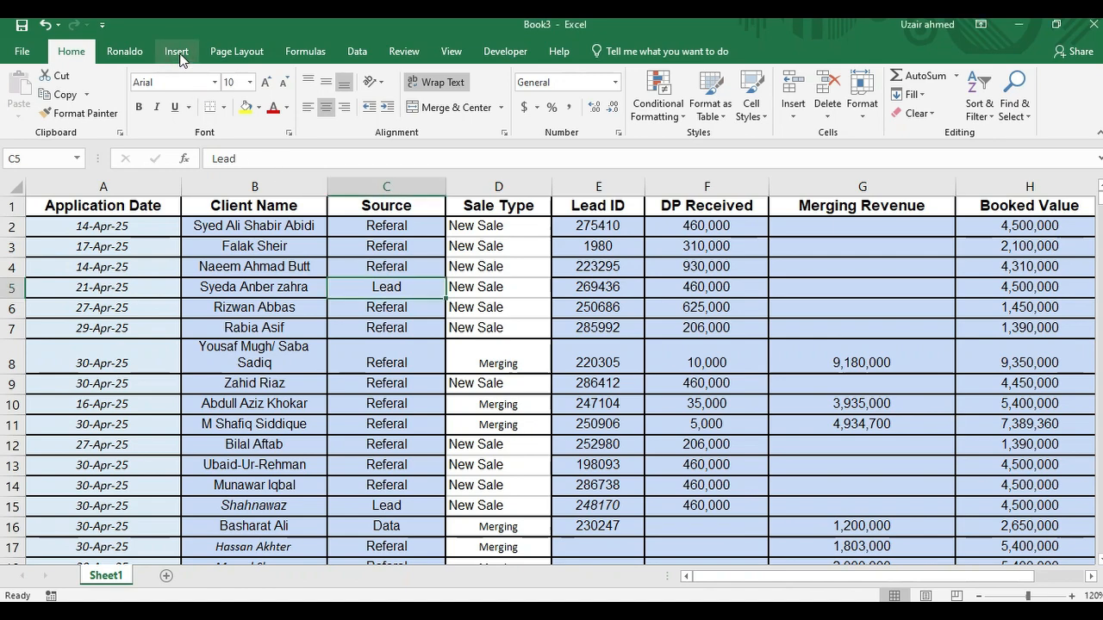
{"action": "left_click", "coordinate": [180, 55]}
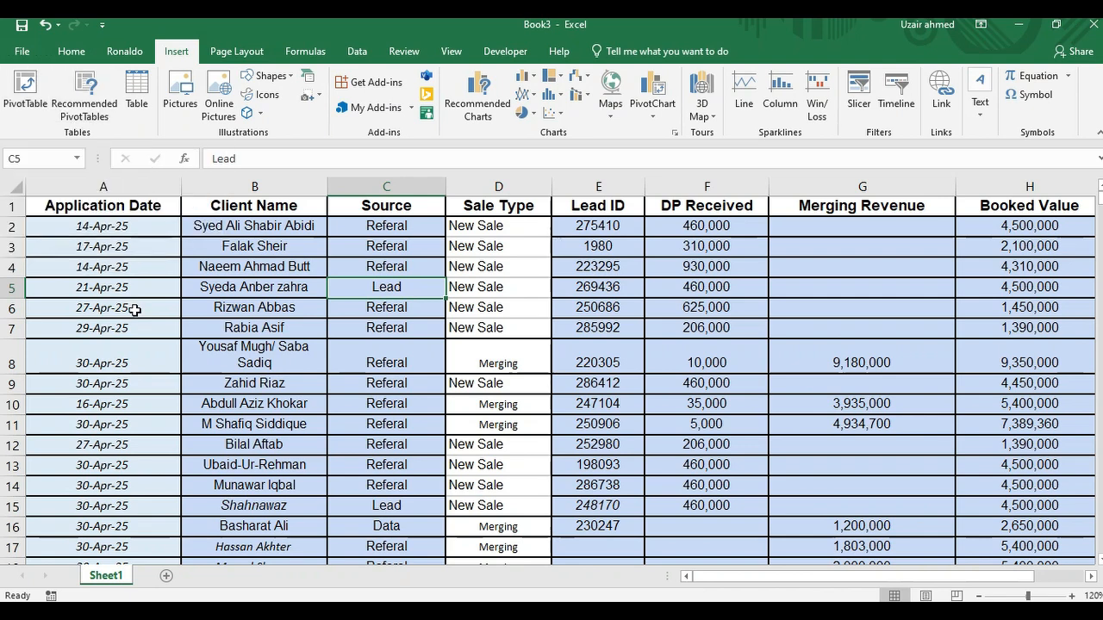
{"action": "left_click", "coordinate": [28, 100]}
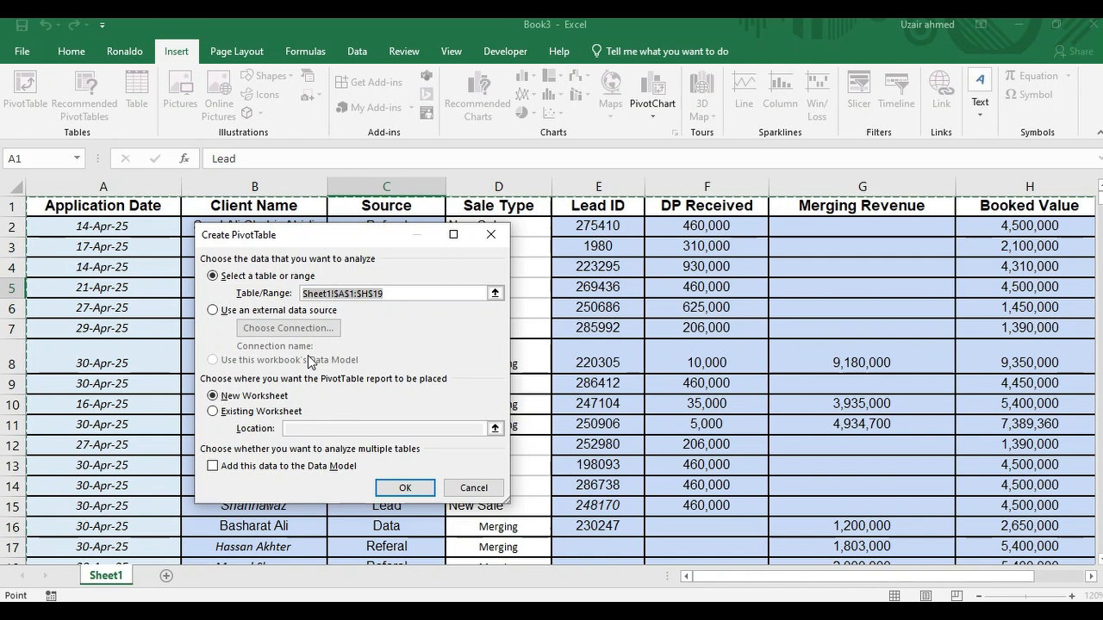
{"action": "key", "text": "BackSpace"}
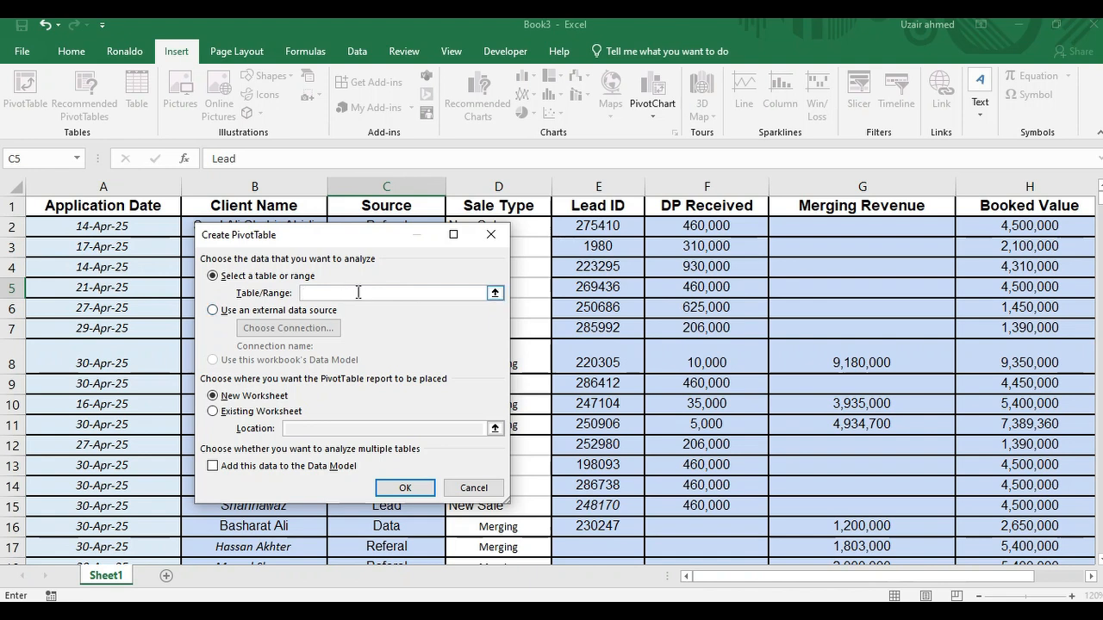
{"action": "left_click", "coordinate": [597, 186]}
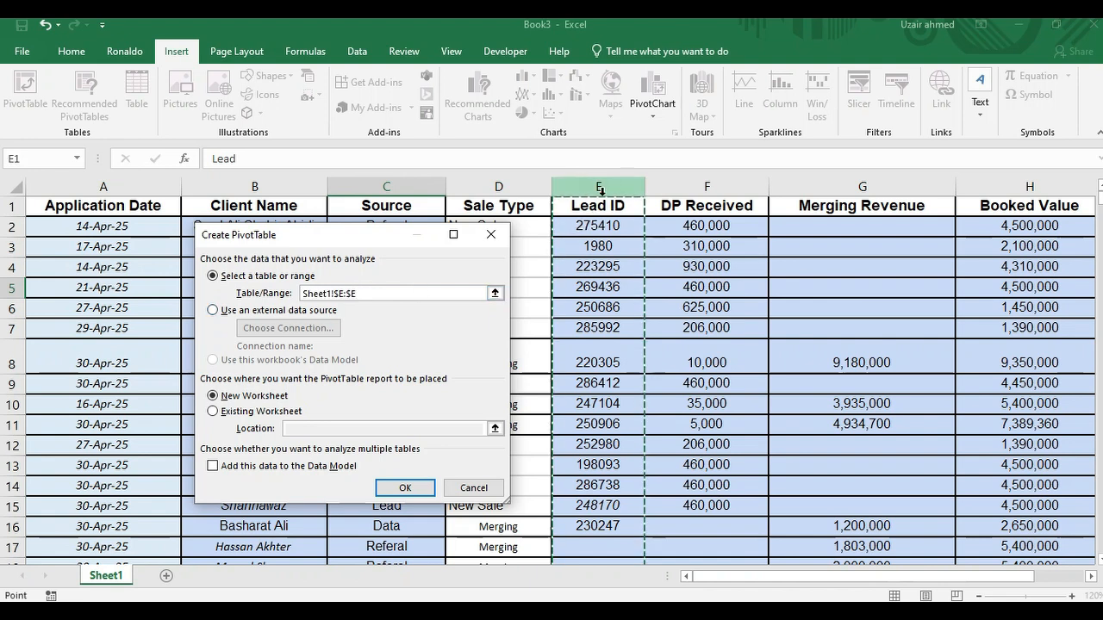
{"action": "left_click", "coordinate": [689, 188], "text": "ctrl"}
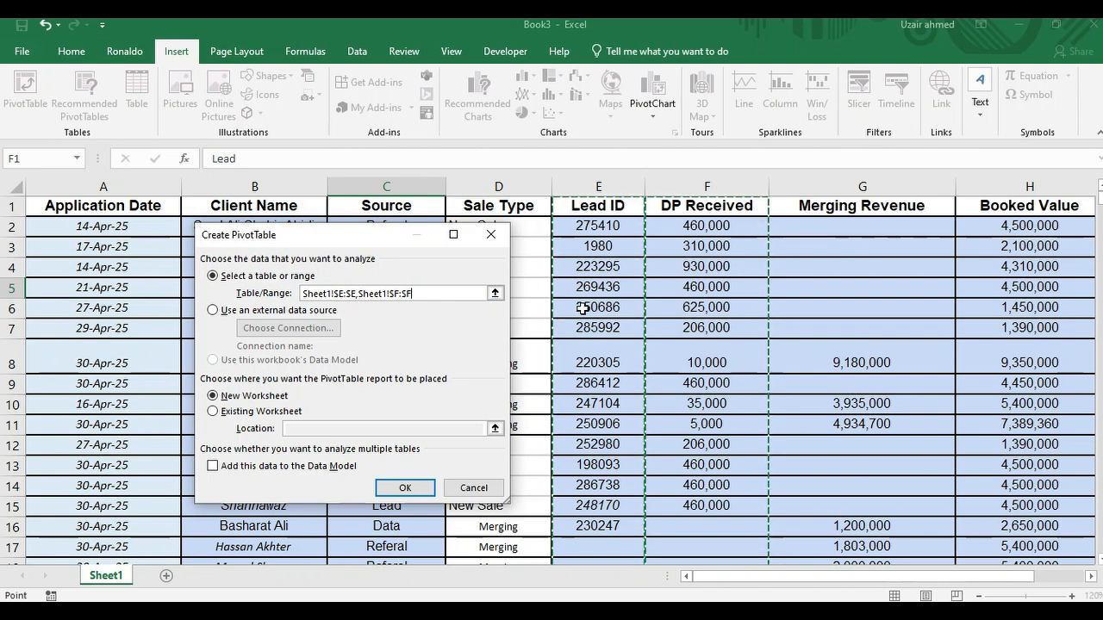
Step: Examine the connections and tables available as an external data source, and return to using a table or range
{"action": "left_click", "coordinate": [214, 312]}
{"action": "left_click", "coordinate": [308, 328]}
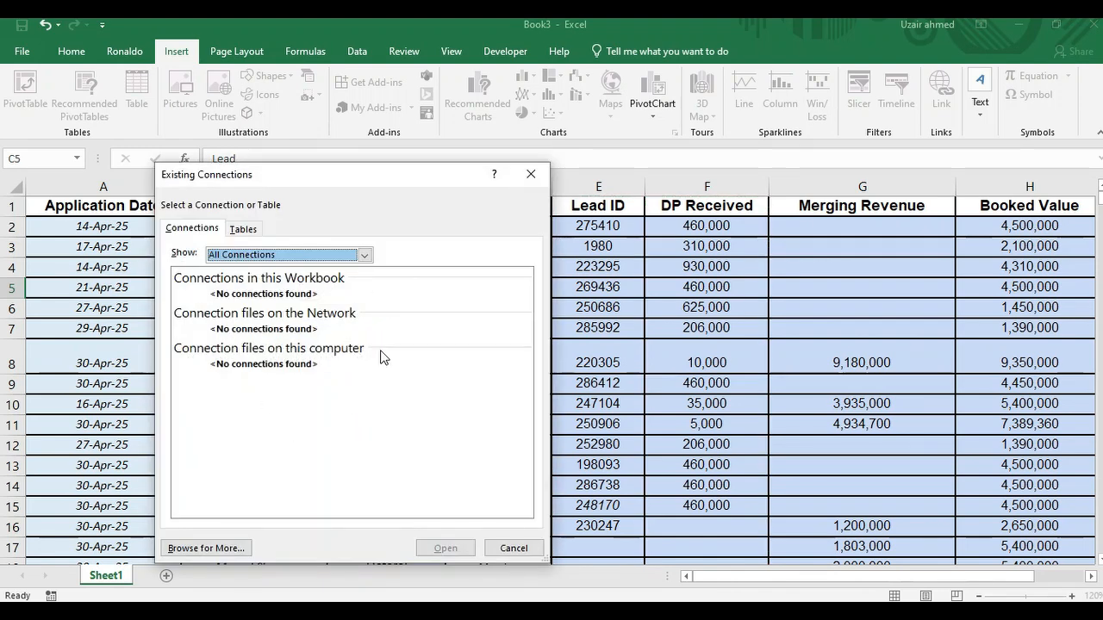
{"action": "left_click", "coordinate": [365, 255]}
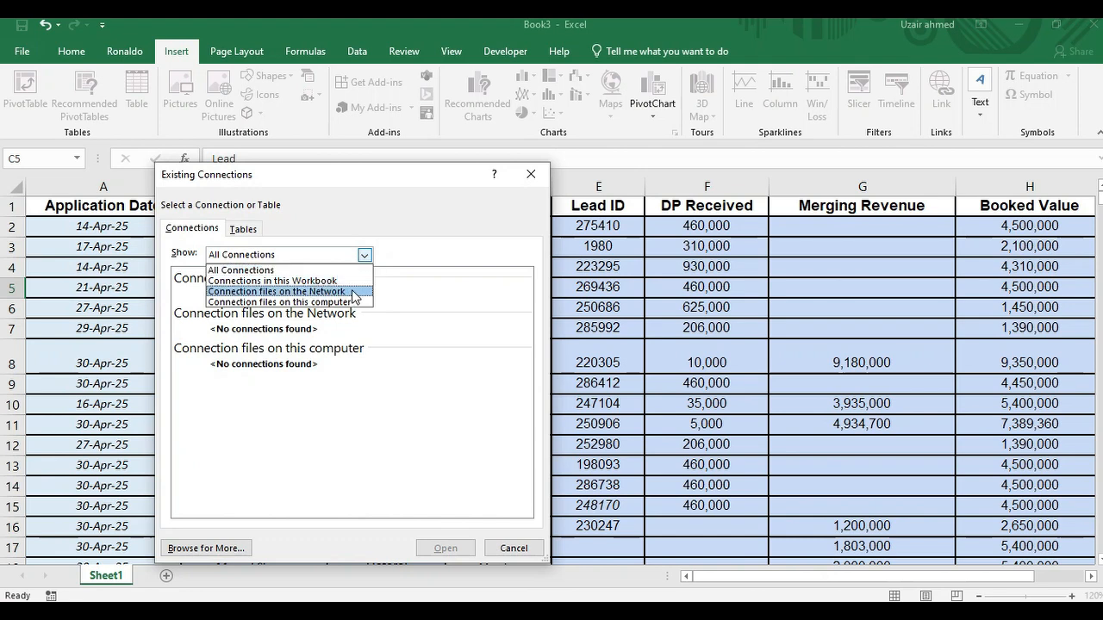
{"action": "left_click", "coordinate": [365, 255]}
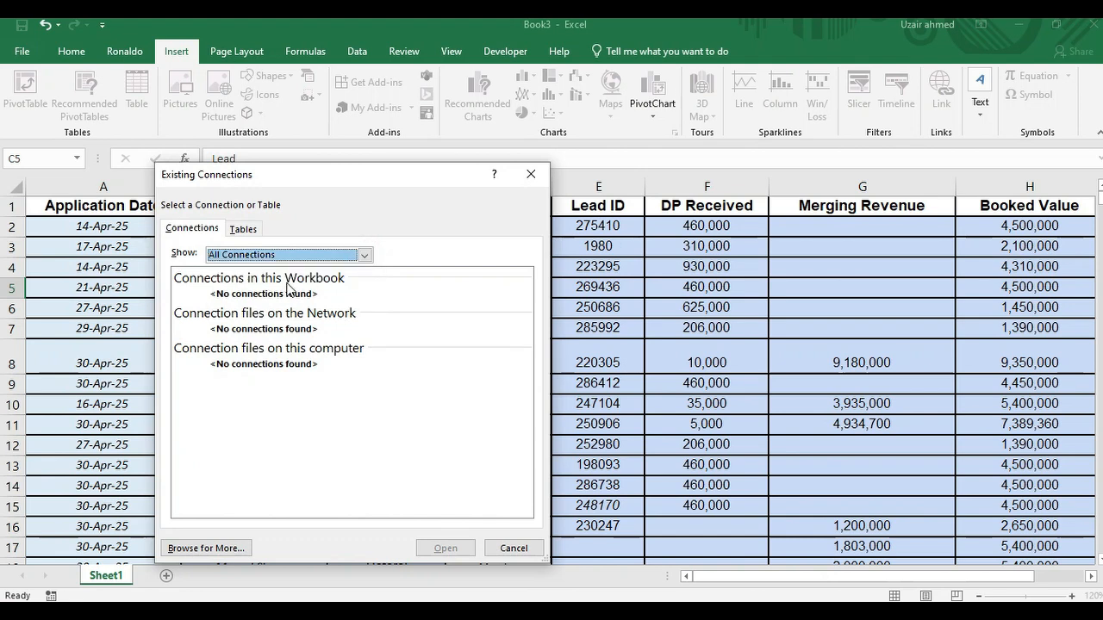
{"action": "left_click", "coordinate": [250, 231]}
{"action": "left_click", "coordinate": [217, 231]}
{"action": "left_click", "coordinate": [526, 551]}
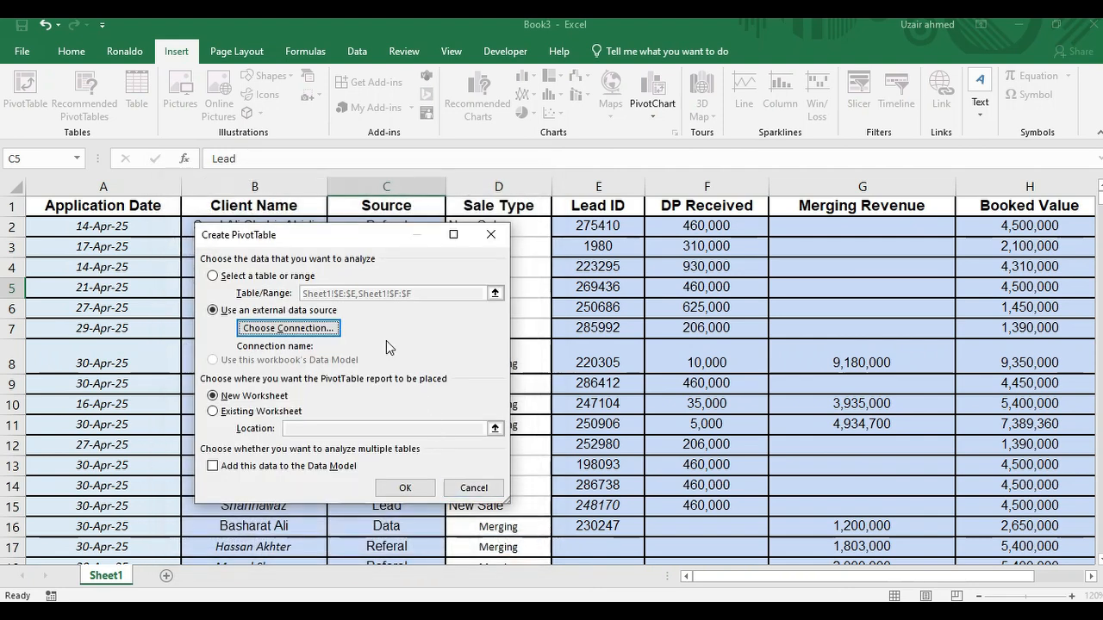
{"action": "left_click", "coordinate": [212, 276]}
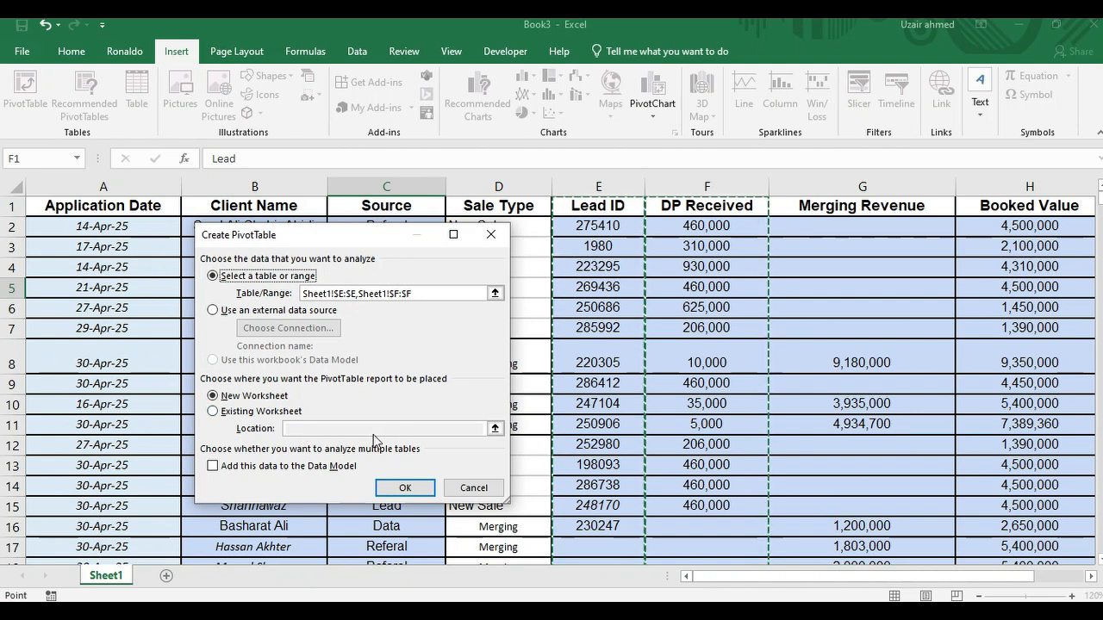
{"action": "left_click", "coordinate": [453, 427]}
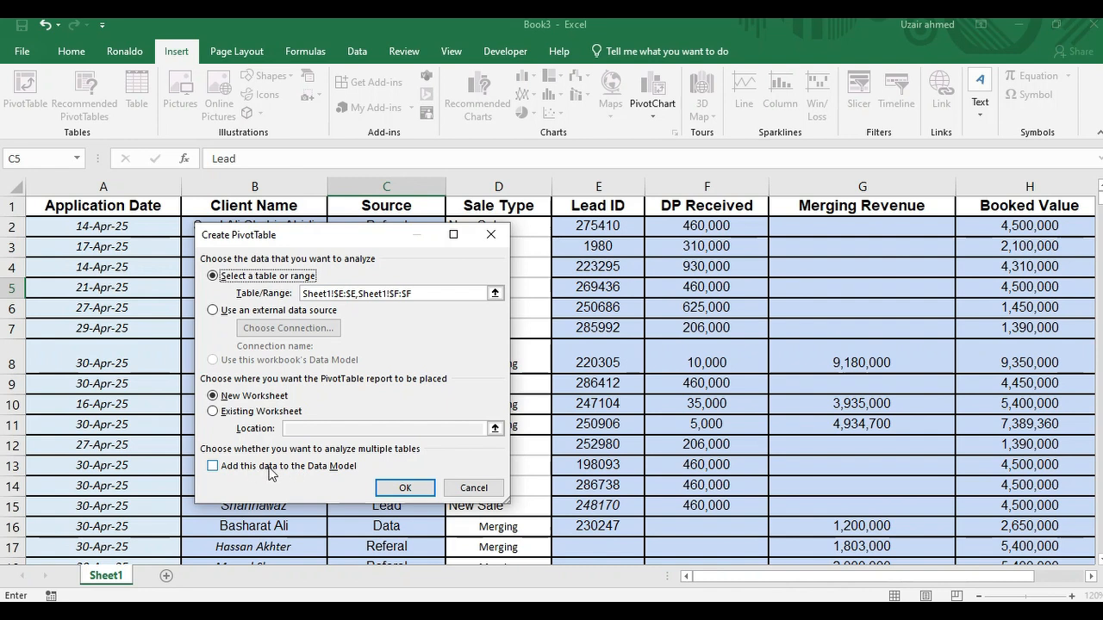
{"action": "left_click", "coordinate": [213, 466]}
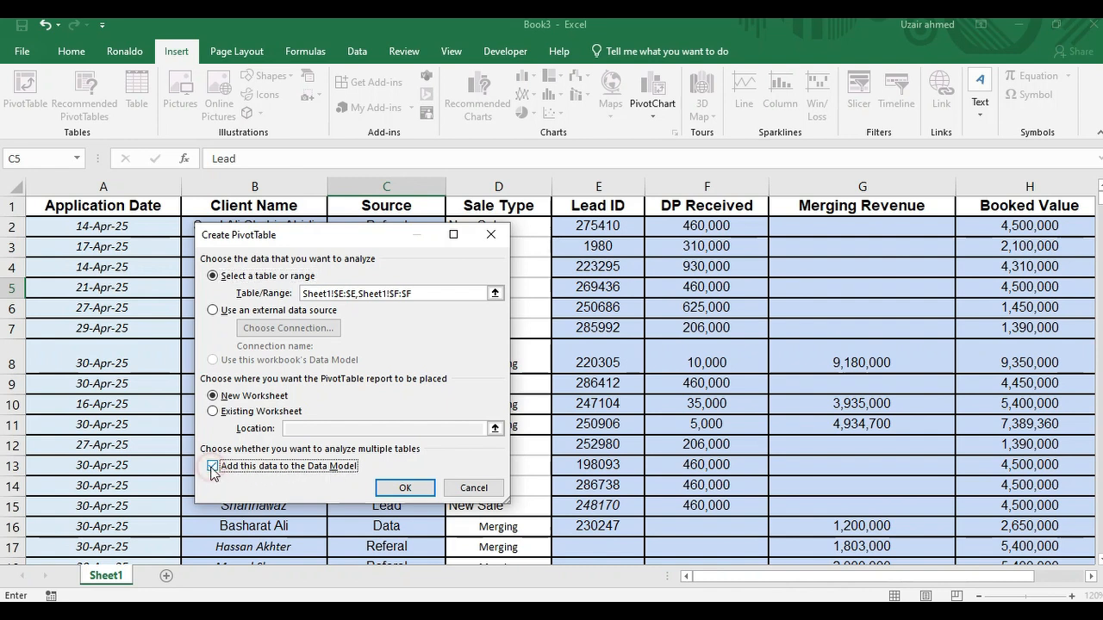
{"action": "left_click", "coordinate": [221, 467]}
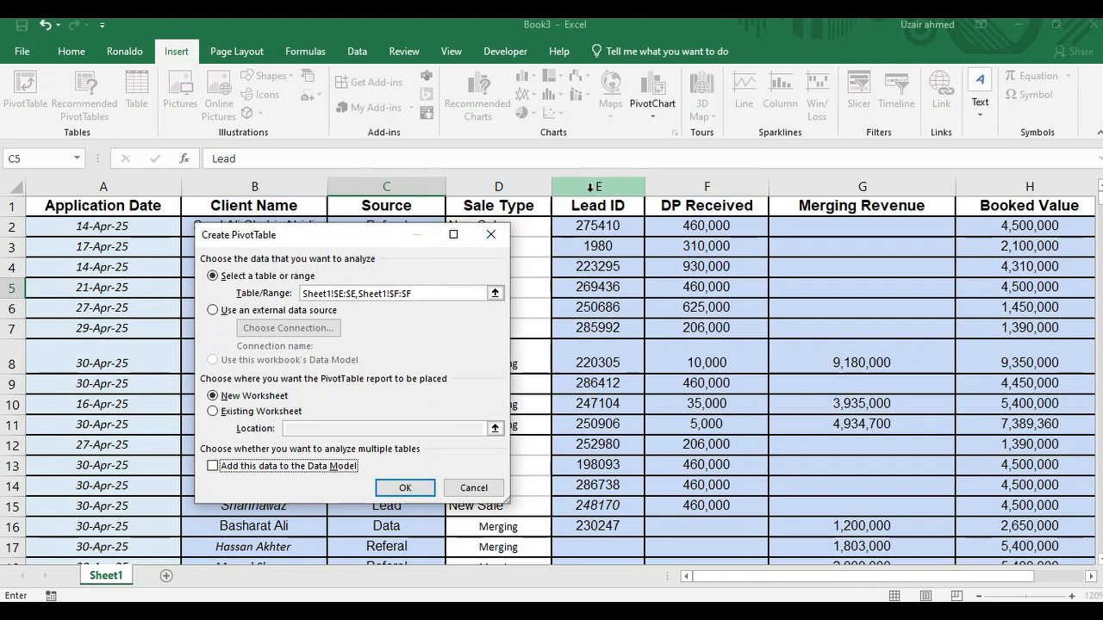
Step: Set the source range to Sheet1!$E:$F and create the PivotTable on a new worksheet
{"action": "left_click_drag", "start_coordinate": [591, 187], "coordinate": [707, 187]}
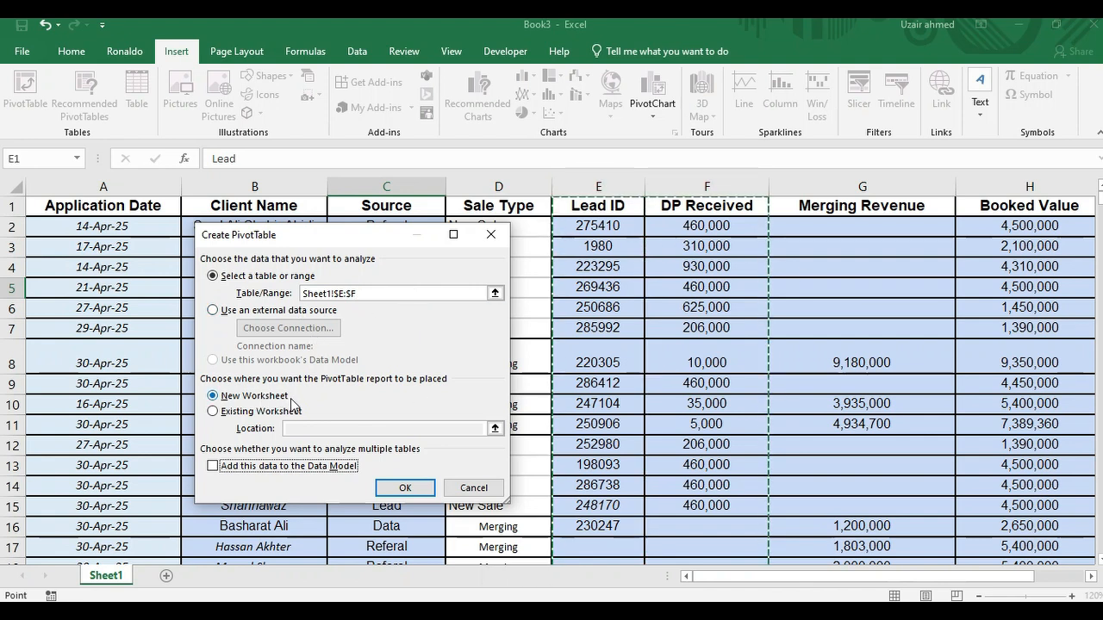
{"action": "left_click", "coordinate": [398, 487]}
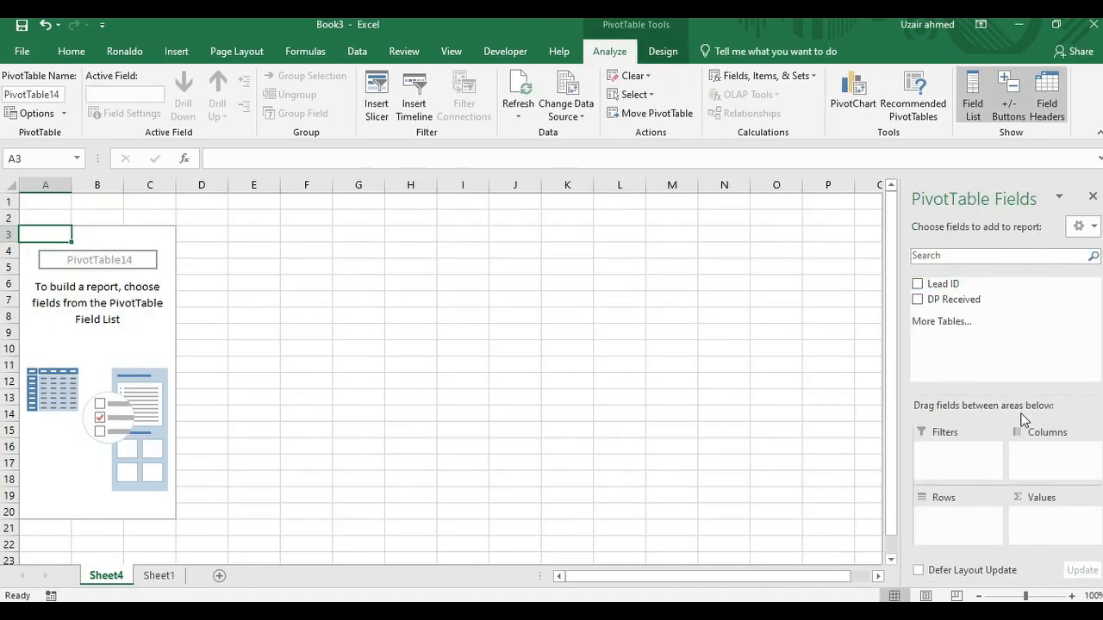
Step: Switch the PivotTable field list to Areas Section Only (2 by 2) and restore the stacked fields and areas layout
{"action": "left_click", "coordinate": [1087, 227]}
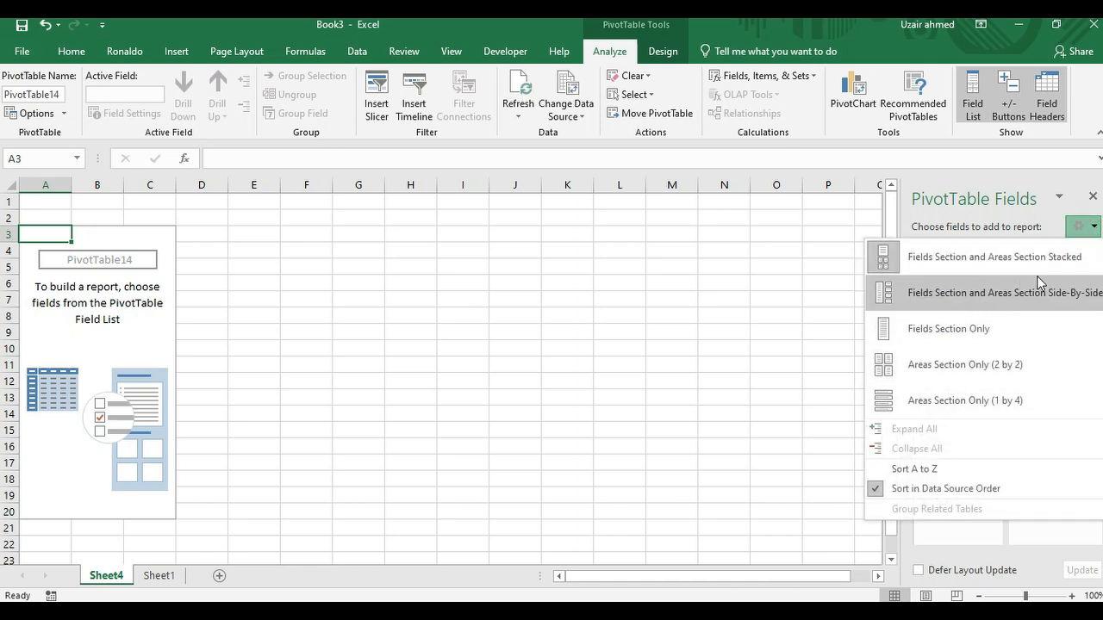
{"action": "left_click", "coordinate": [952, 365]}
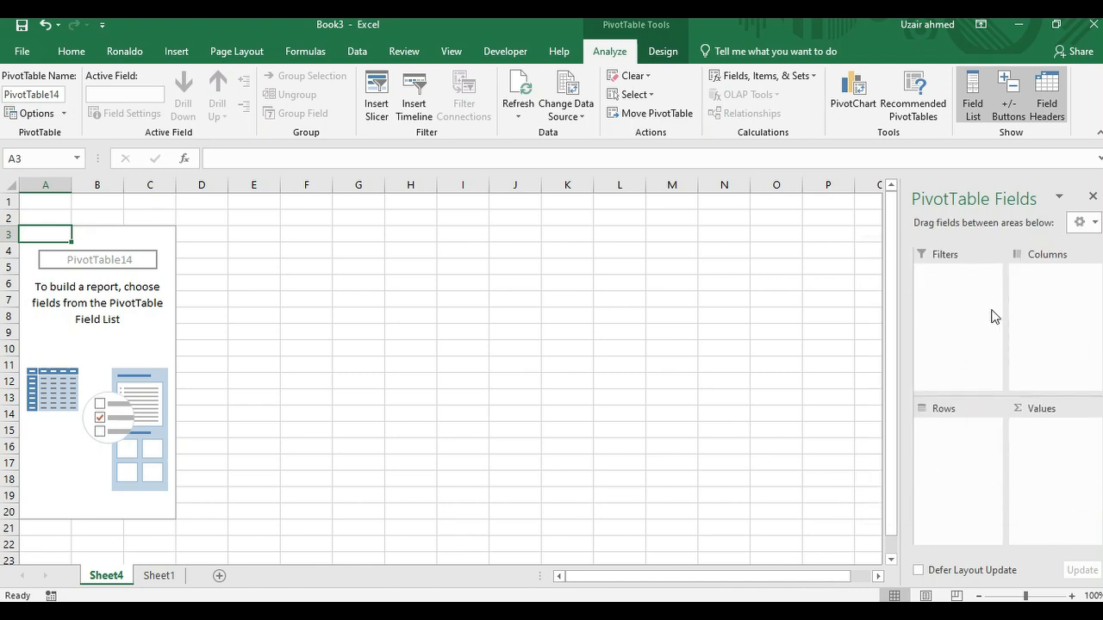
{"action": "left_click", "coordinate": [1094, 223]}
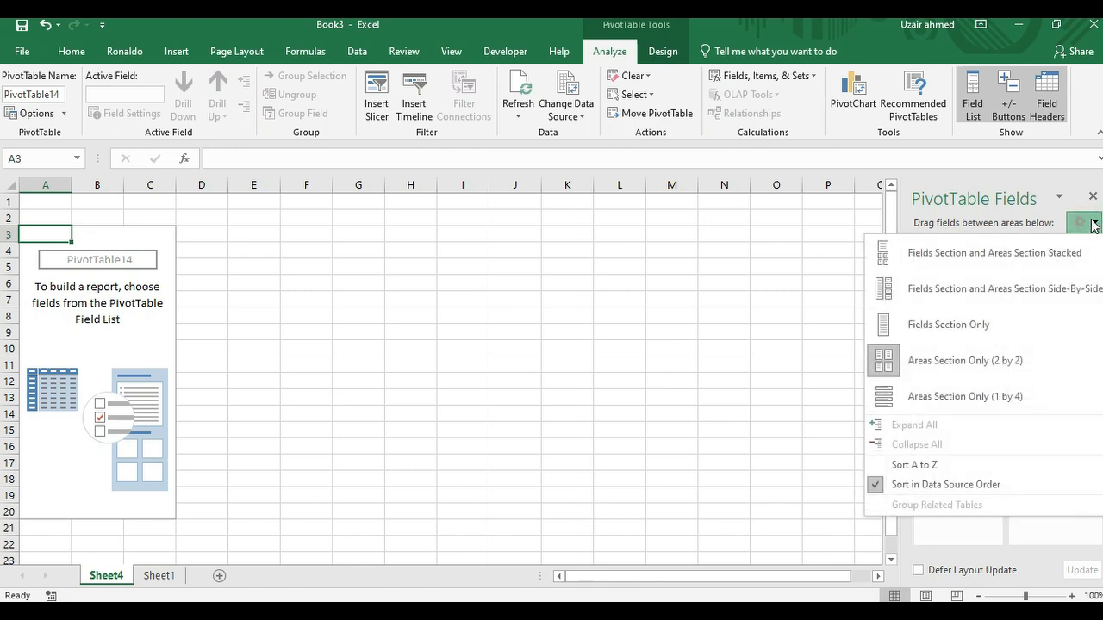
{"action": "left_click", "coordinate": [1023, 258]}
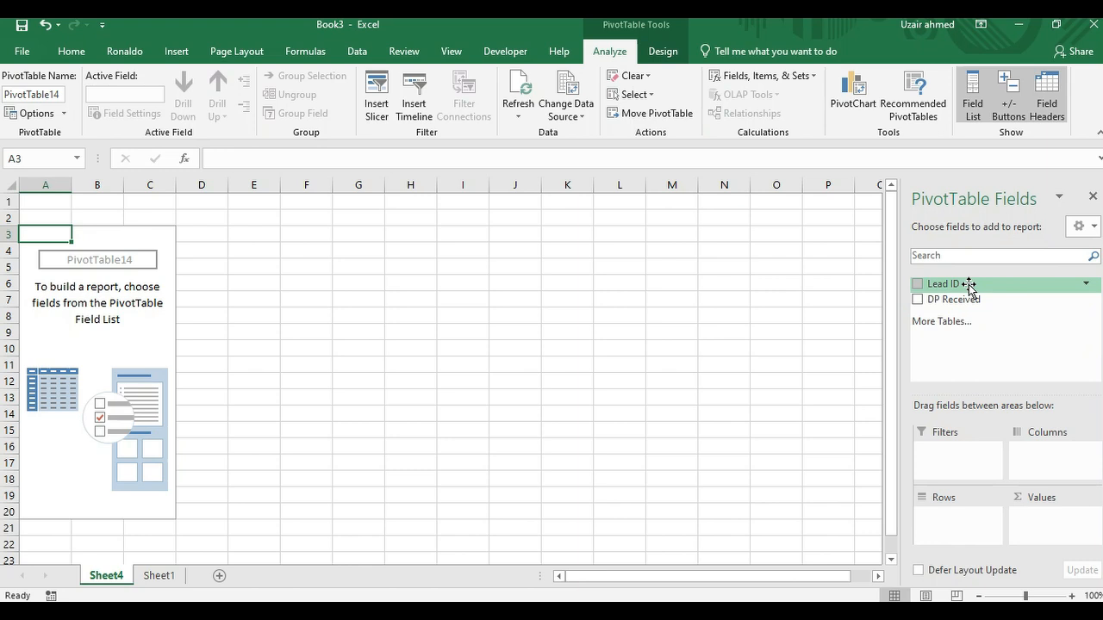
Step: Place the Lead ID field in Rows and the DP Received field in Values
{"action": "left_click_drag", "start_coordinate": [968, 287], "coordinate": [944, 515]}
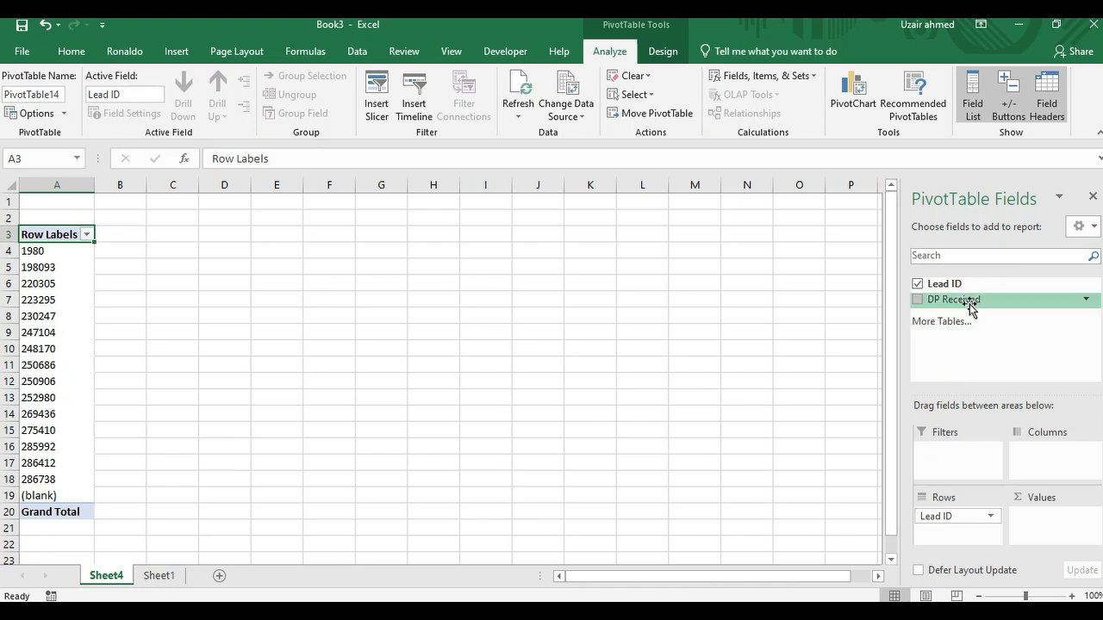
{"action": "left_click_drag", "start_coordinate": [969, 303], "coordinate": [1063, 517]}
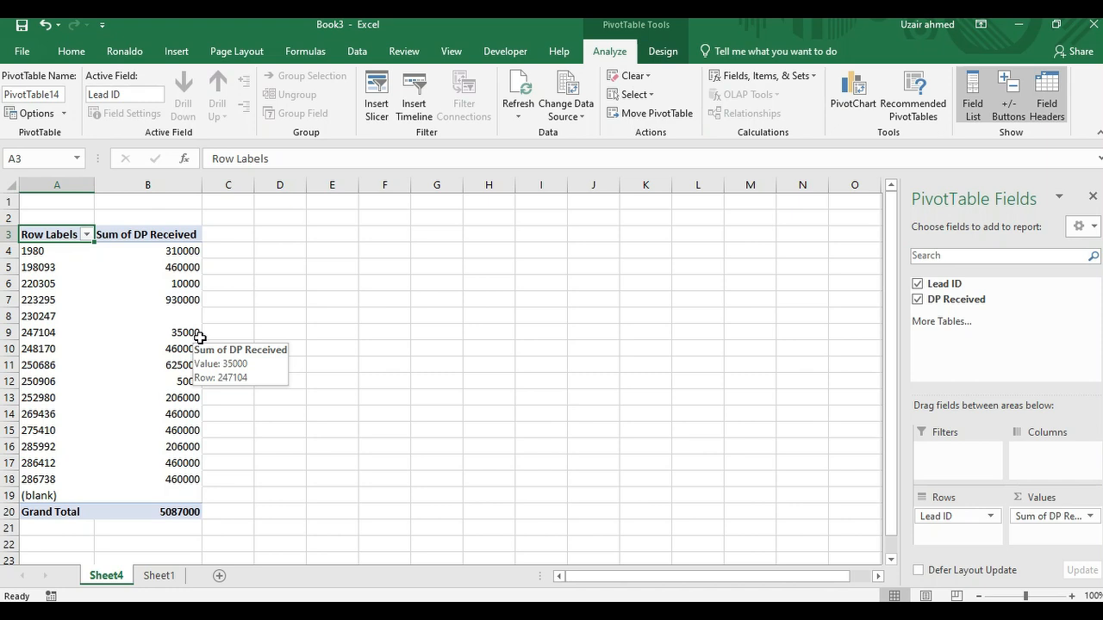
Step: Move Lead ID from Rows to Filters, enable multiple items, and filter the report to only the first listed lead ID
{"action": "left_click", "coordinate": [939, 517]}
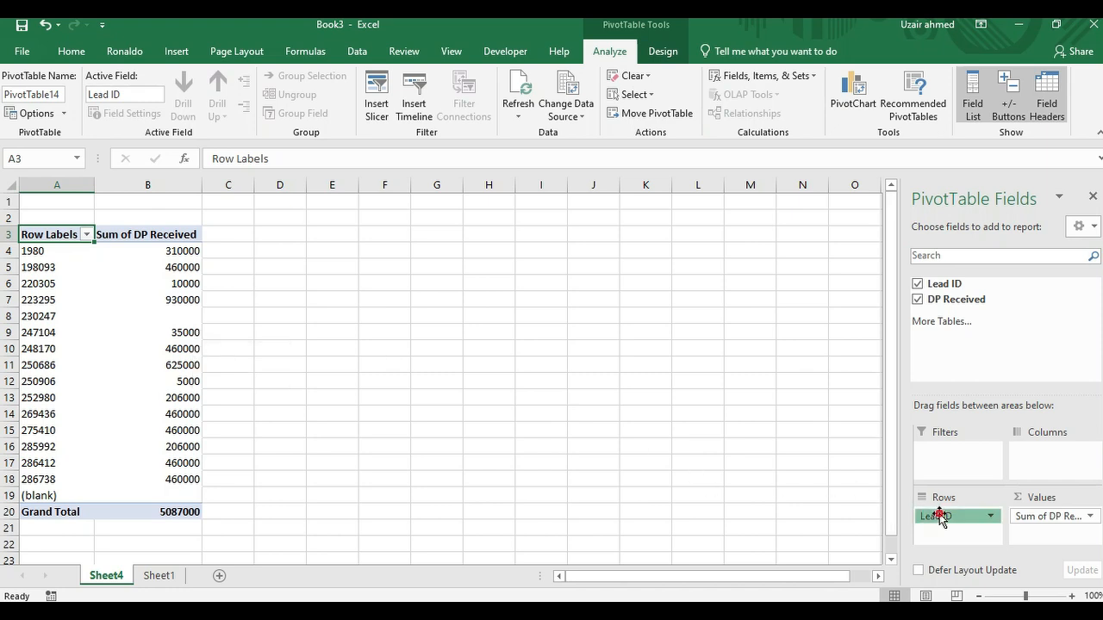
{"action": "left_click_drag", "start_coordinate": [939, 516], "coordinate": [955, 450]}
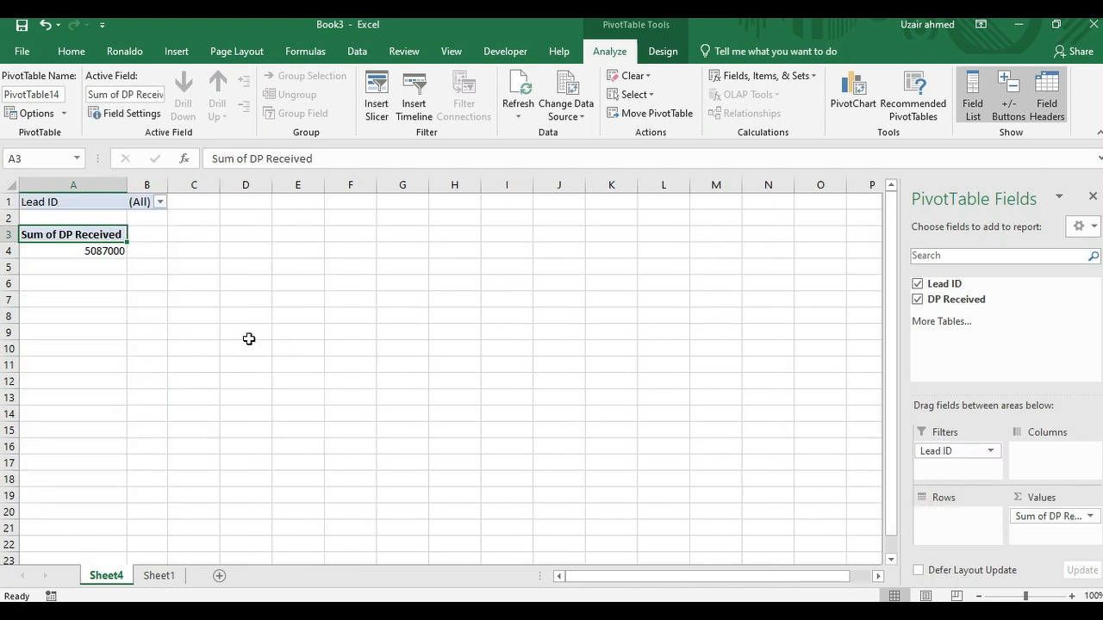
{"action": "left_click", "coordinate": [159, 202]}
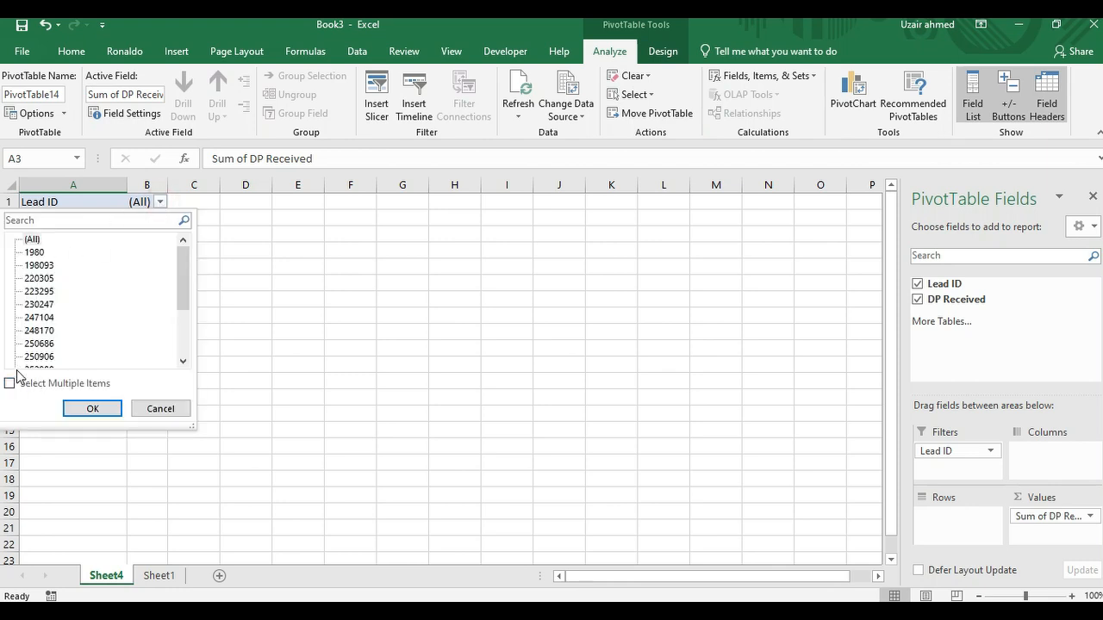
{"action": "left_click", "coordinate": [10, 384]}
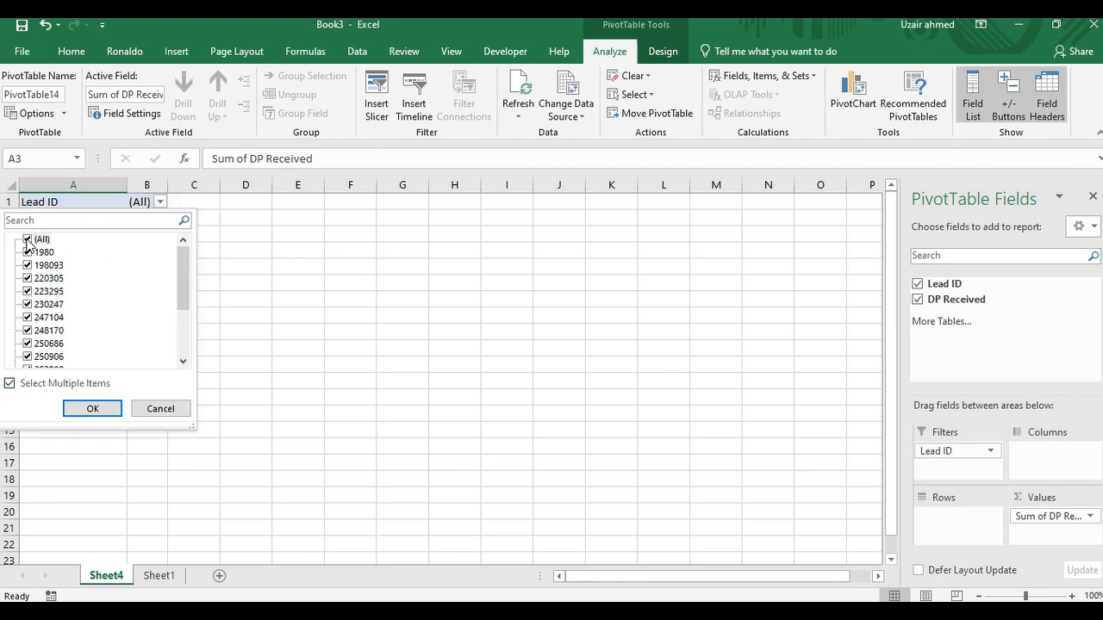
{"action": "left_click", "coordinate": [27, 240]}
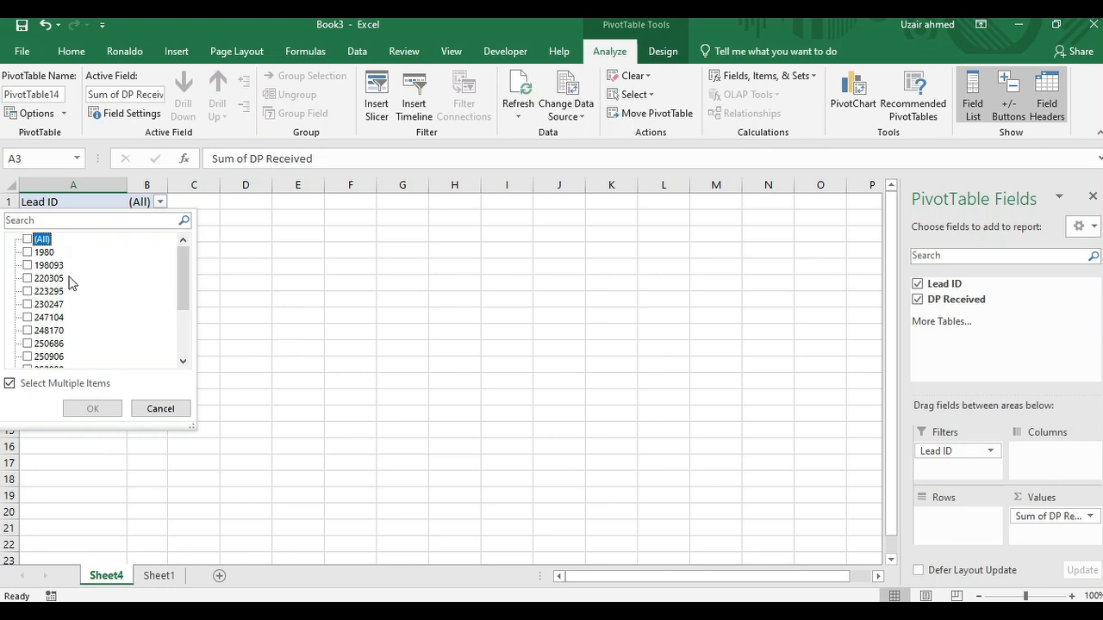
{"action": "left_click", "coordinate": [28, 252]}
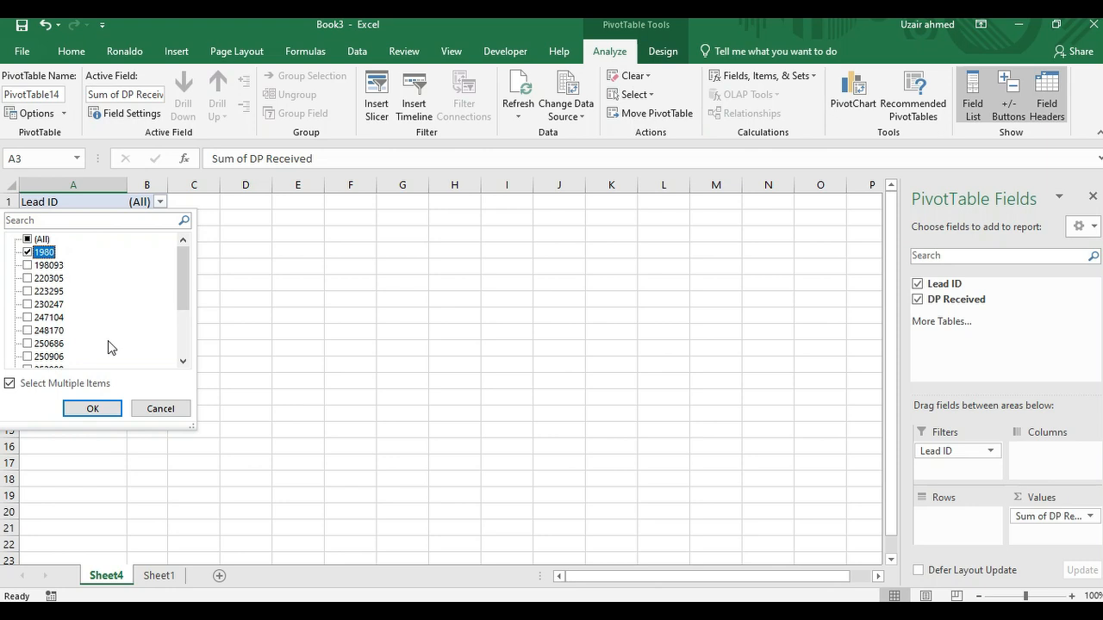
{"action": "left_click", "coordinate": [93, 410]}
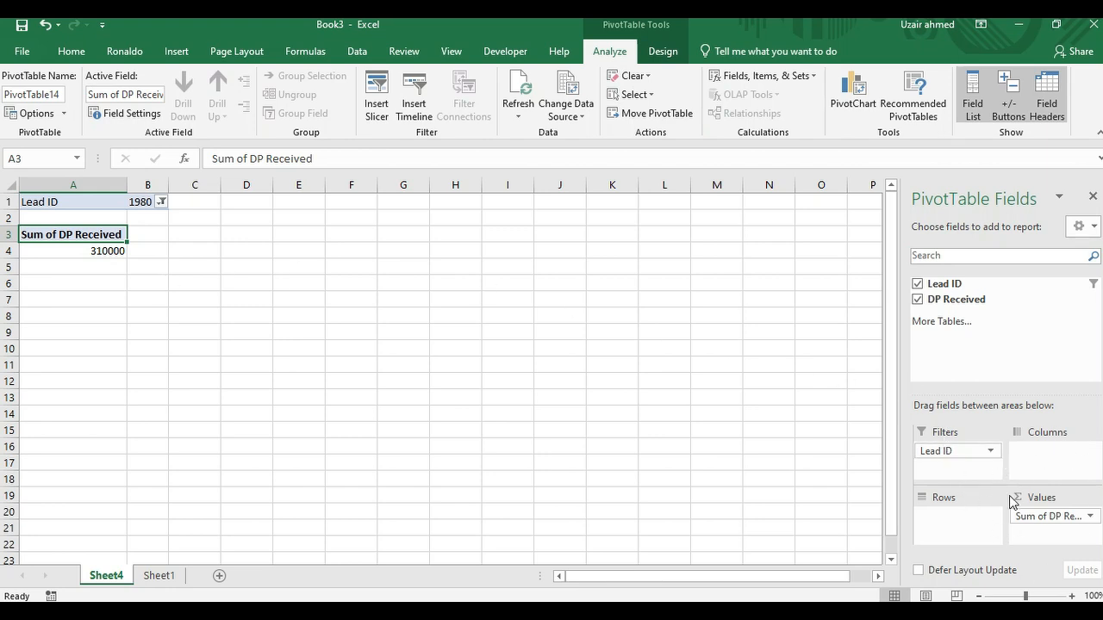
Step: Remove the Lead ID field from Filters and add it back to the same area
{"action": "left_click", "coordinate": [990, 451]}
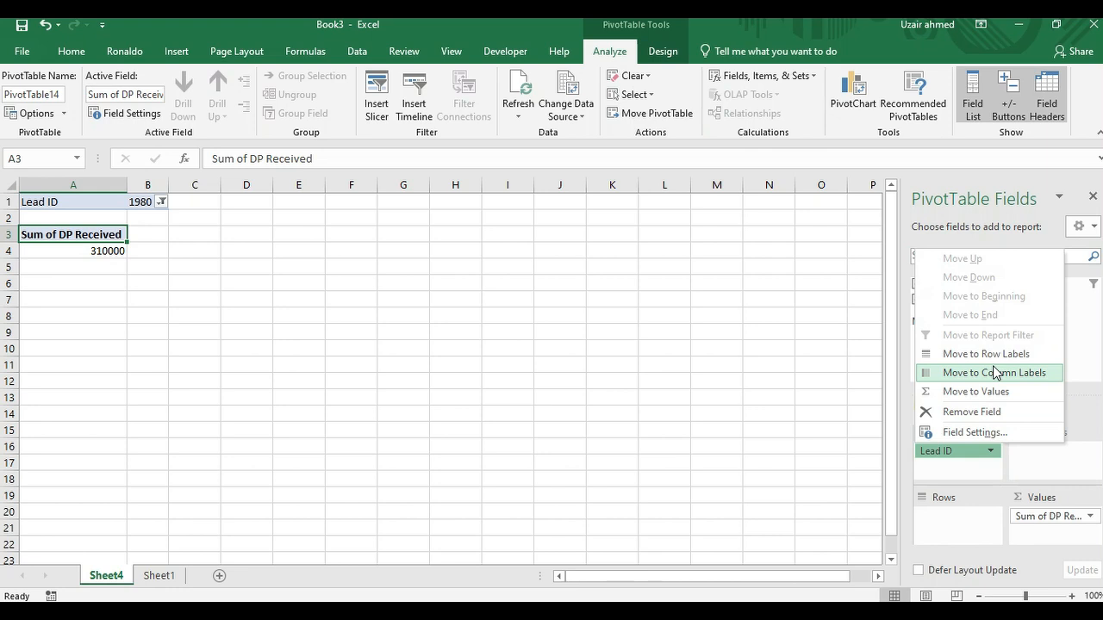
{"action": "left_click", "coordinate": [987, 414]}
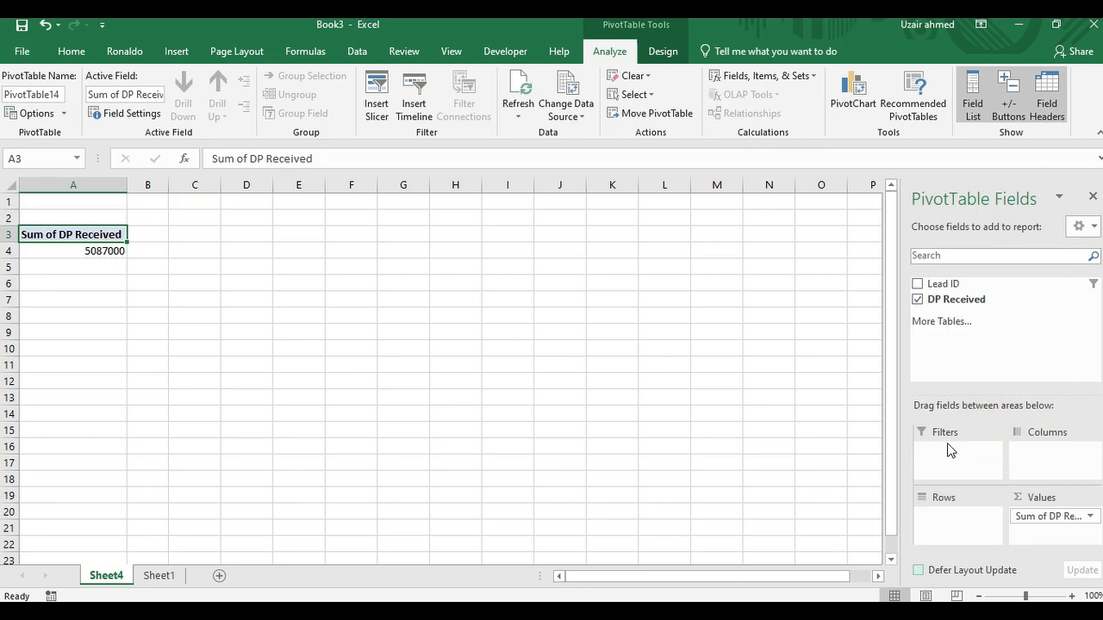
{"action": "left_click_drag", "start_coordinate": [982, 293], "coordinate": [960, 446]}
Step: Open the field settings of Lead ID in Filters and set its subtotals to Custom after trying None
{"action": "left_click", "coordinate": [991, 451]}
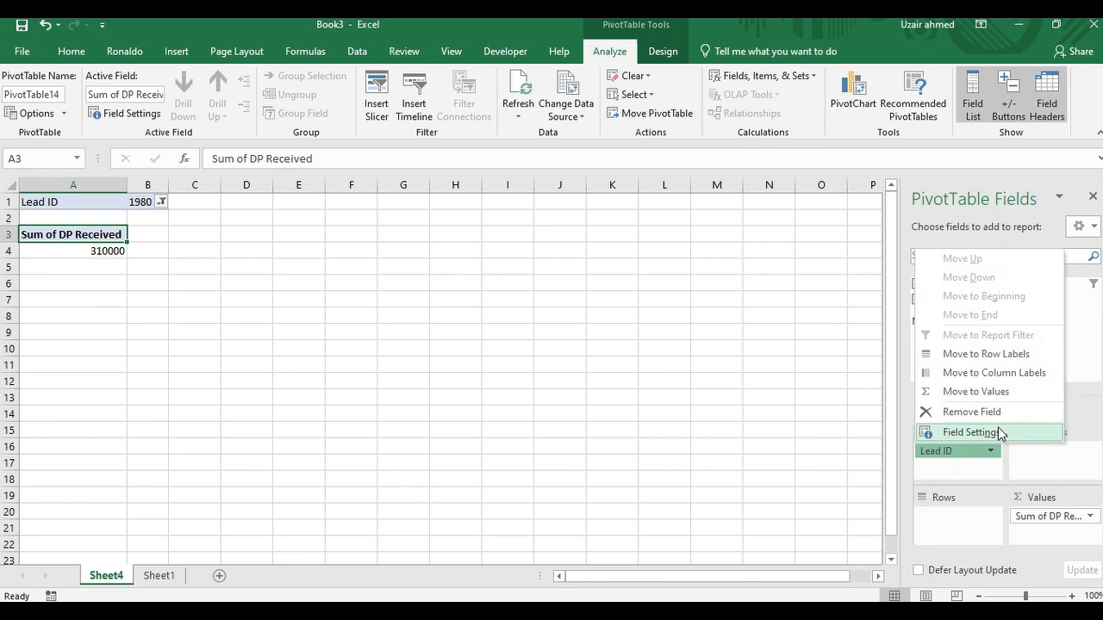
{"action": "left_click", "coordinate": [1000, 433]}
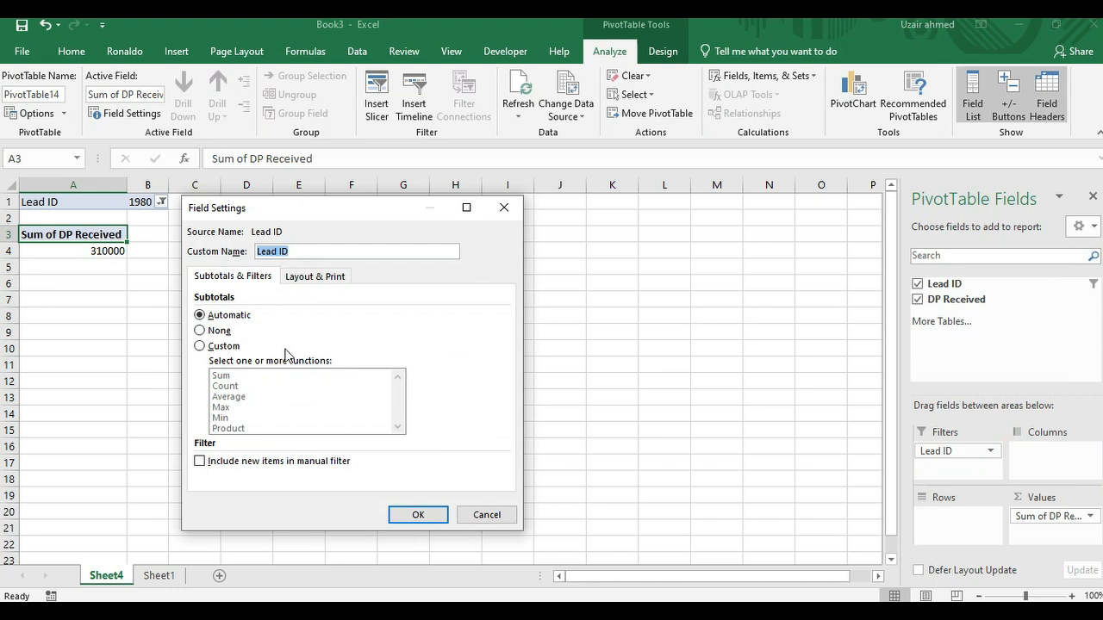
{"action": "left_click", "coordinate": [202, 331]}
{"action": "left_click", "coordinate": [200, 347]}
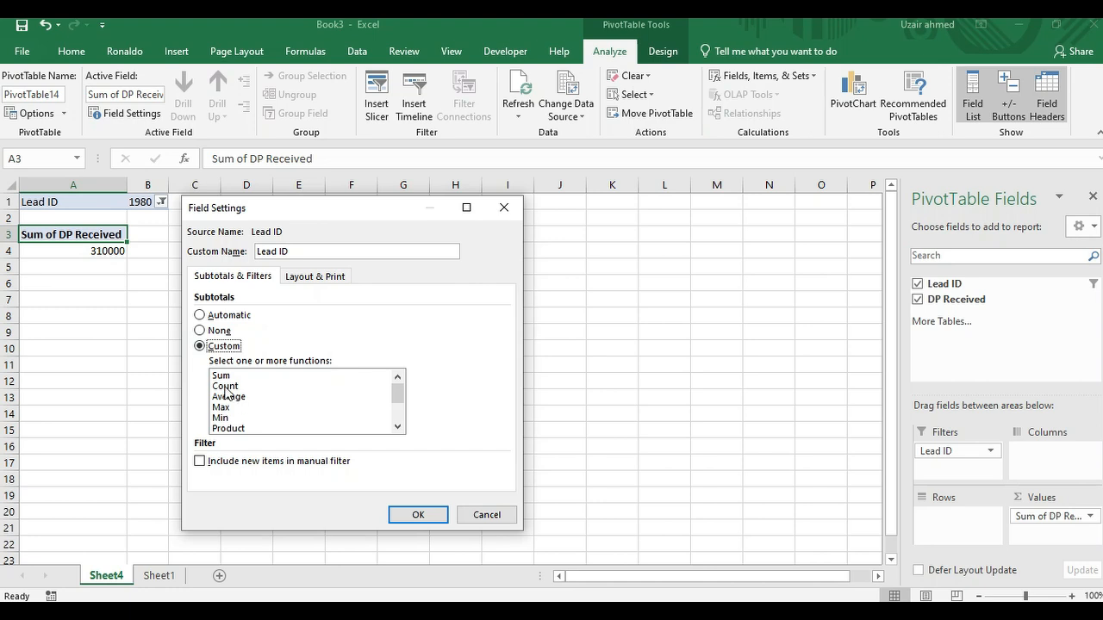
Step: Try Sum, Count and Average as custom subtotal functions for Lead ID, and apply the settings with only Max selected
{"action": "left_click", "coordinate": [222, 376]}
{"action": "left_click", "coordinate": [226, 387]}
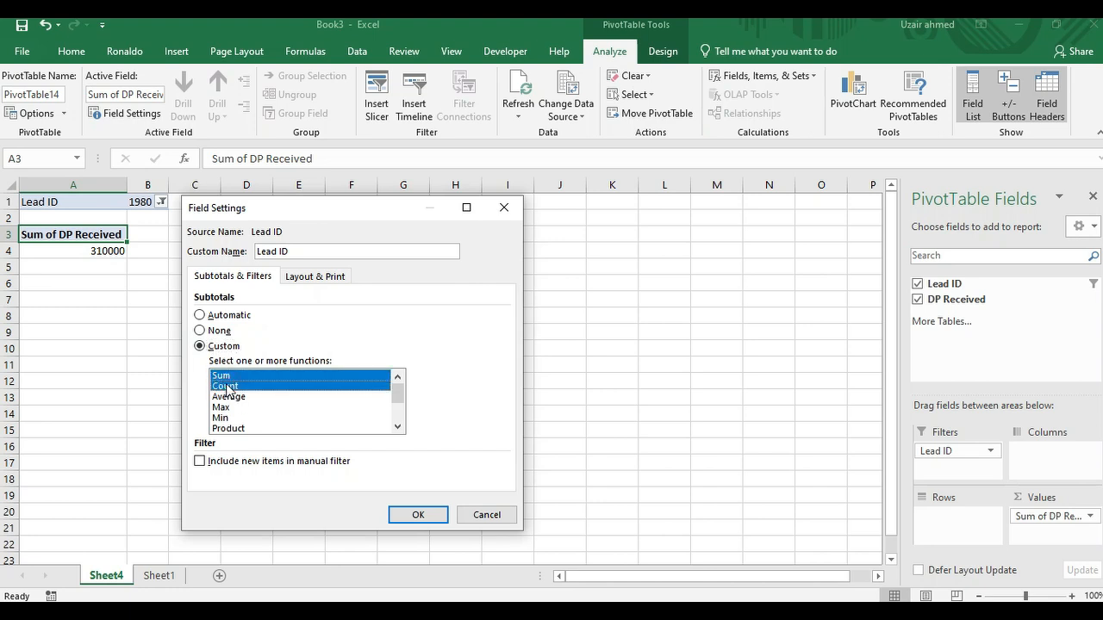
{"action": "left_click", "coordinate": [244, 398]}
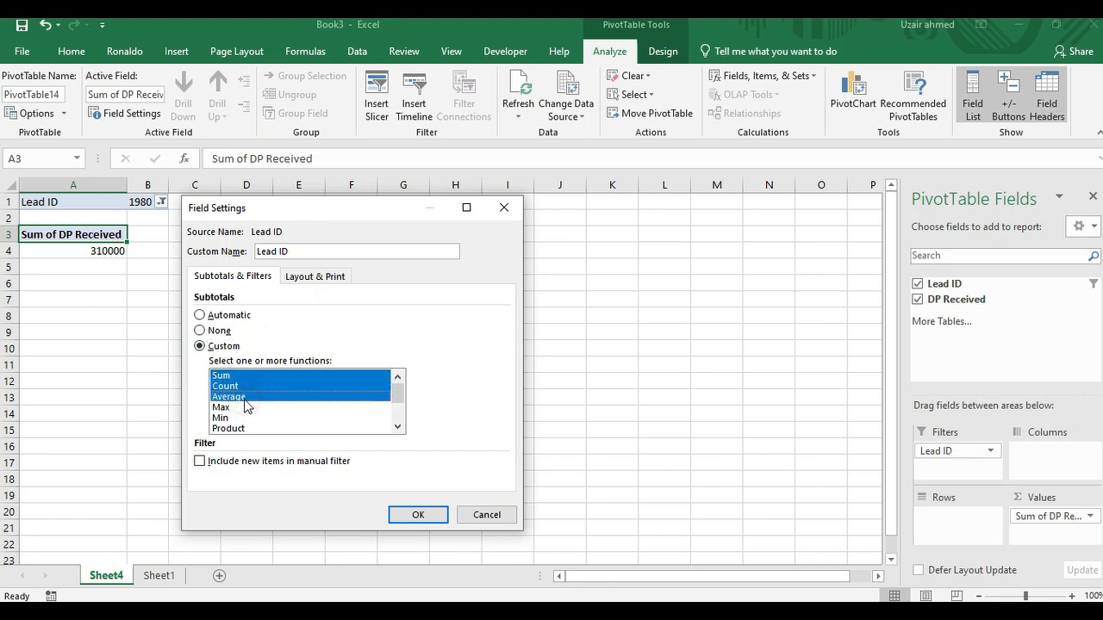
{"action": "left_click", "coordinate": [251, 397]}
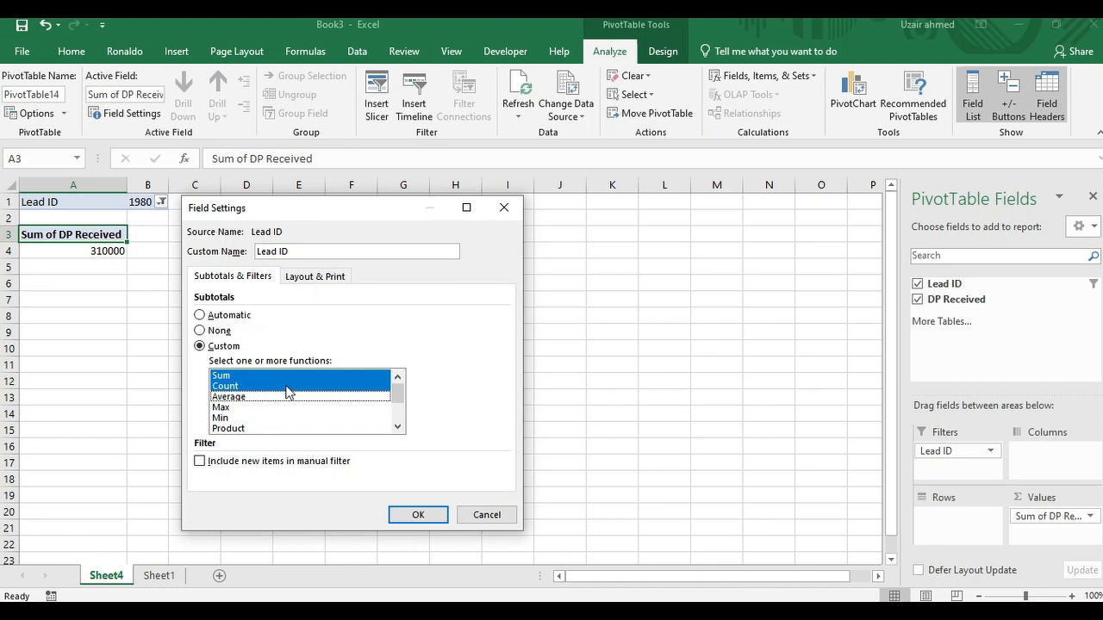
{"action": "left_click", "coordinate": [286, 387]}
{"action": "left_click", "coordinate": [229, 408]}
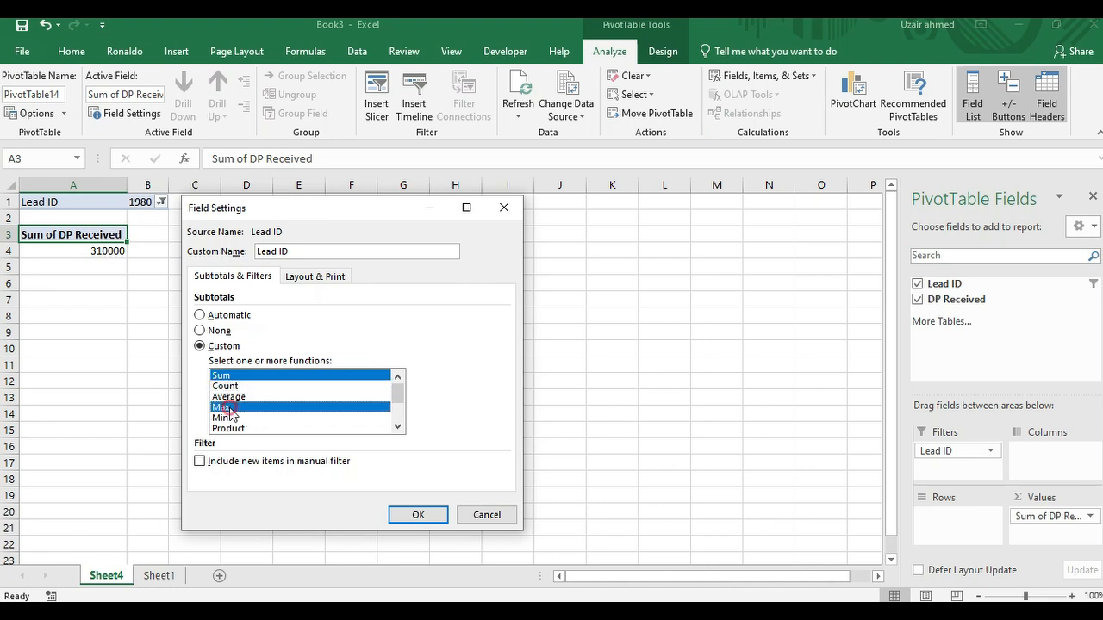
{"action": "left_click", "coordinate": [302, 377]}
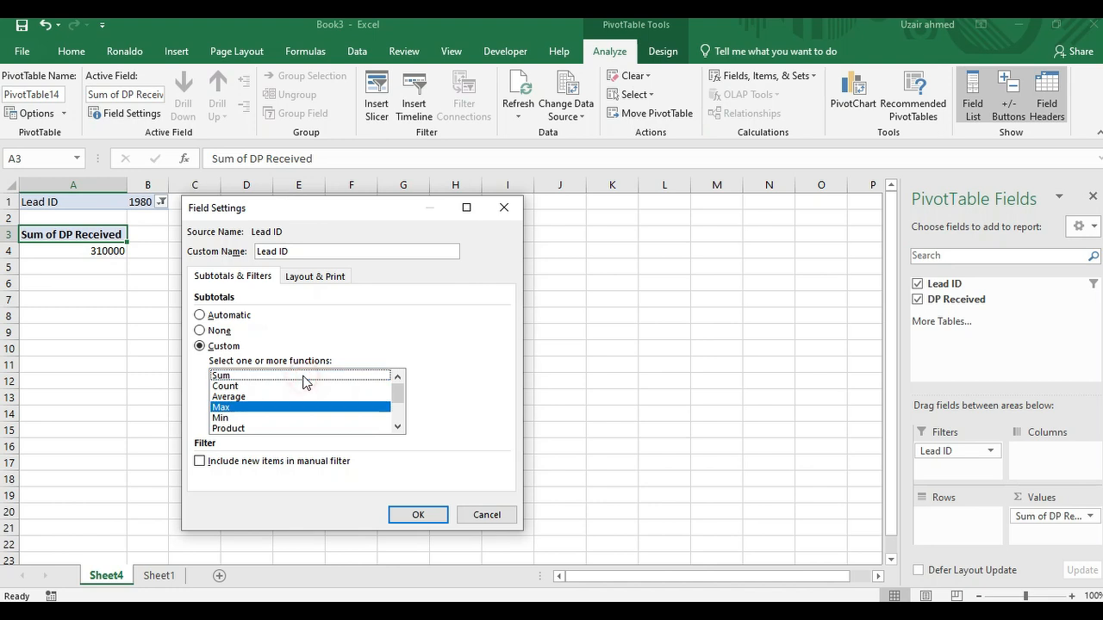
{"action": "left_click", "coordinate": [421, 515]}
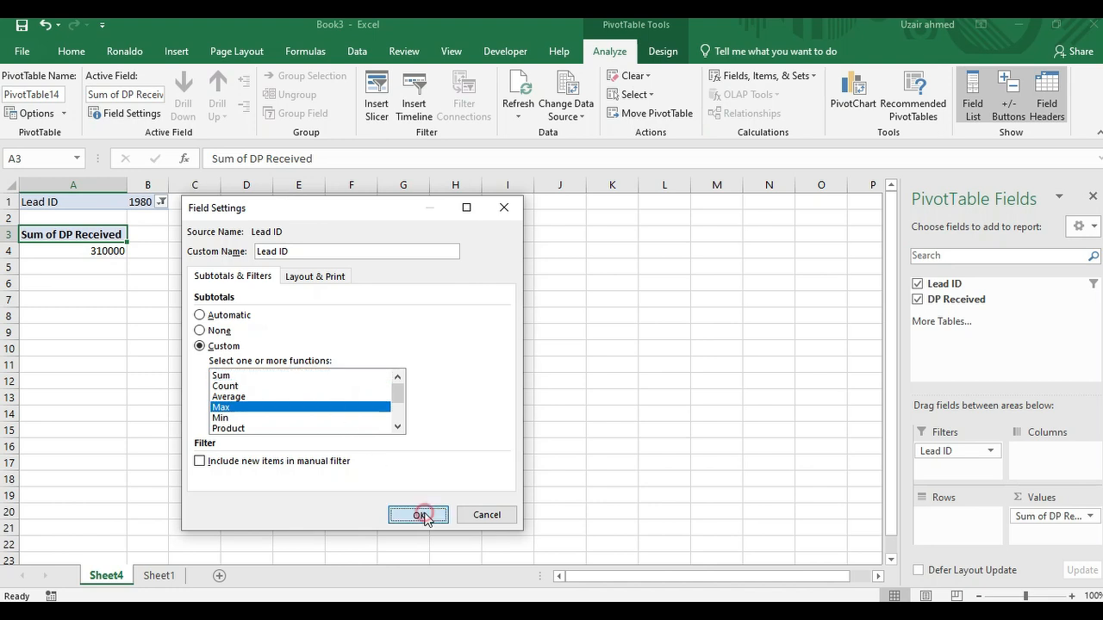
Step: Reset the Lead ID report filter to all items and disable selecting multiple items
{"action": "left_click", "coordinate": [989, 451]}
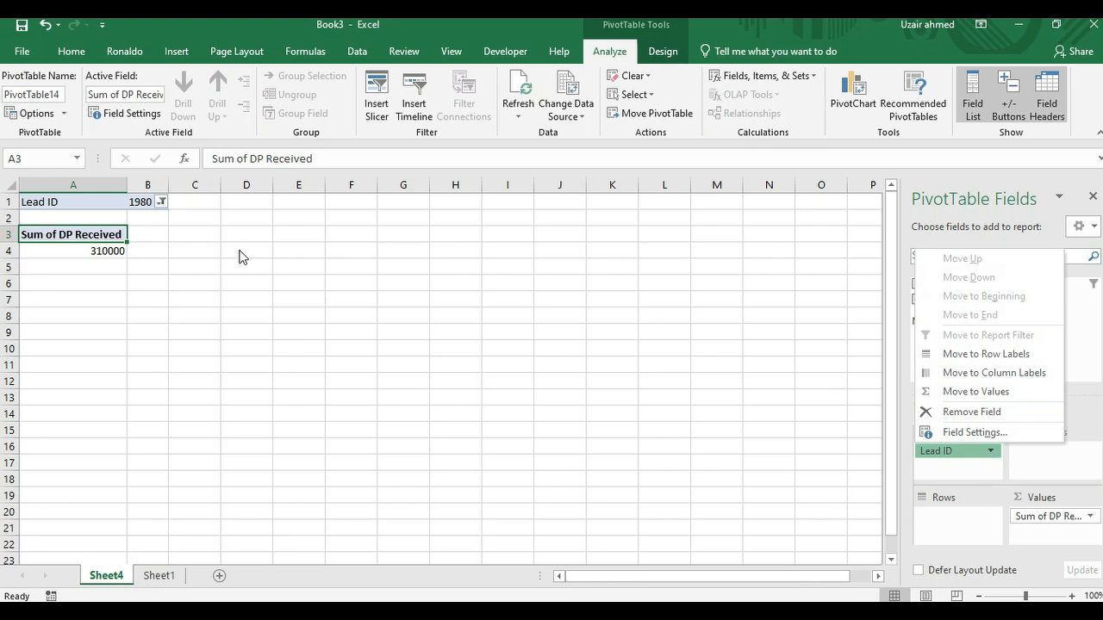
{"action": "left_click", "coordinate": [162, 204]}
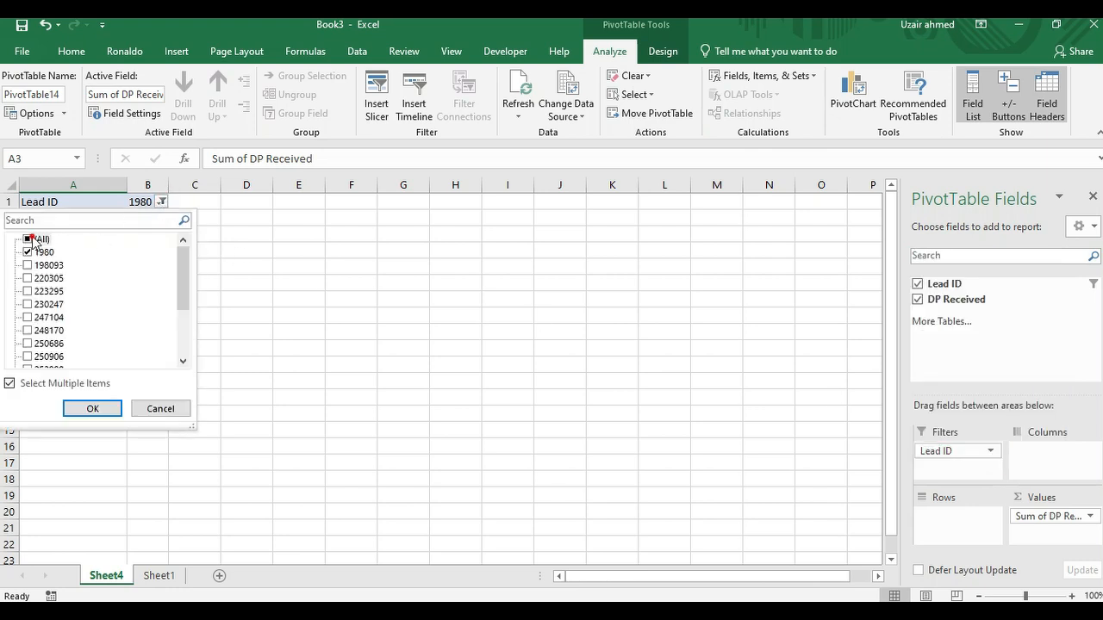
{"action": "left_click", "coordinate": [30, 241]}
{"action": "left_click", "coordinate": [20, 387]}
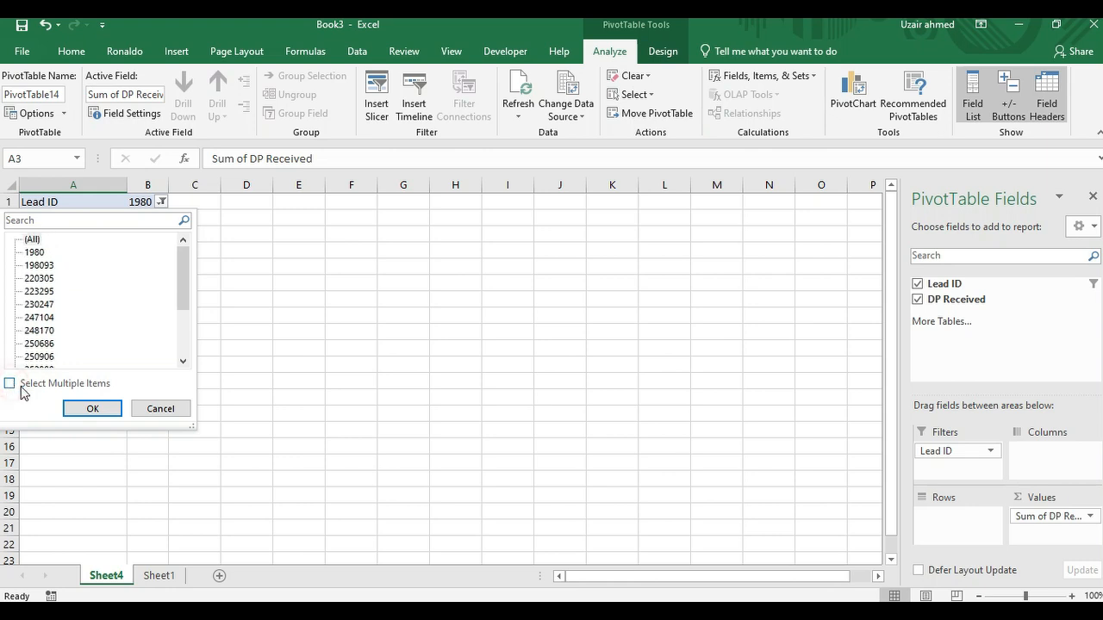
{"action": "left_click", "coordinate": [91, 409]}
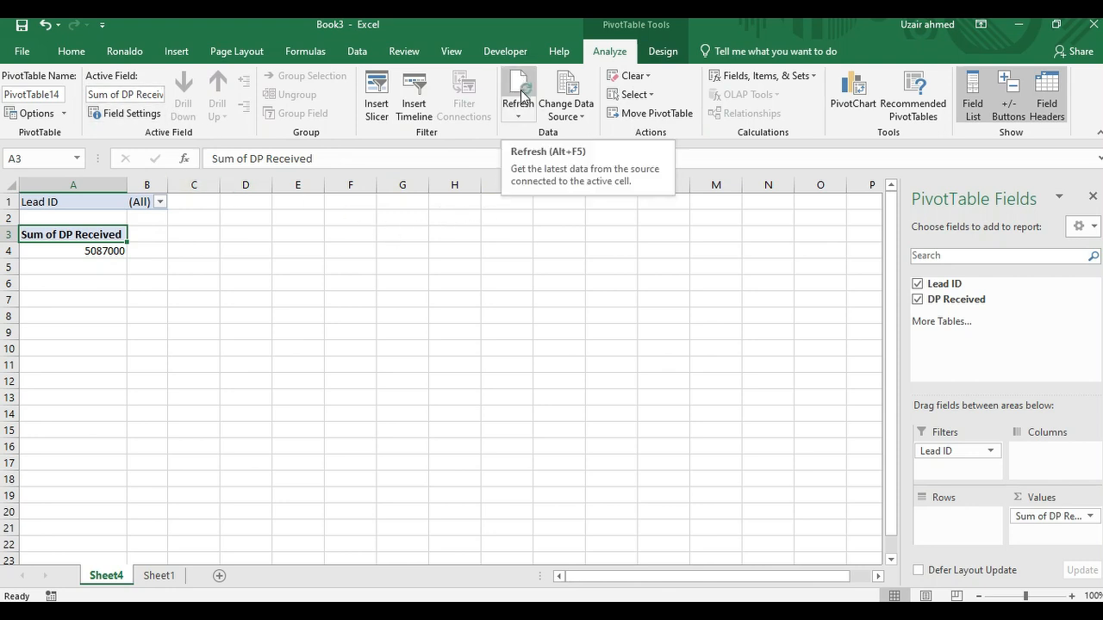
Step: Try to insert a timeline for the PivotTable and view the fields offered for slicers without adding one
{"action": "left_click", "coordinate": [415, 113]}
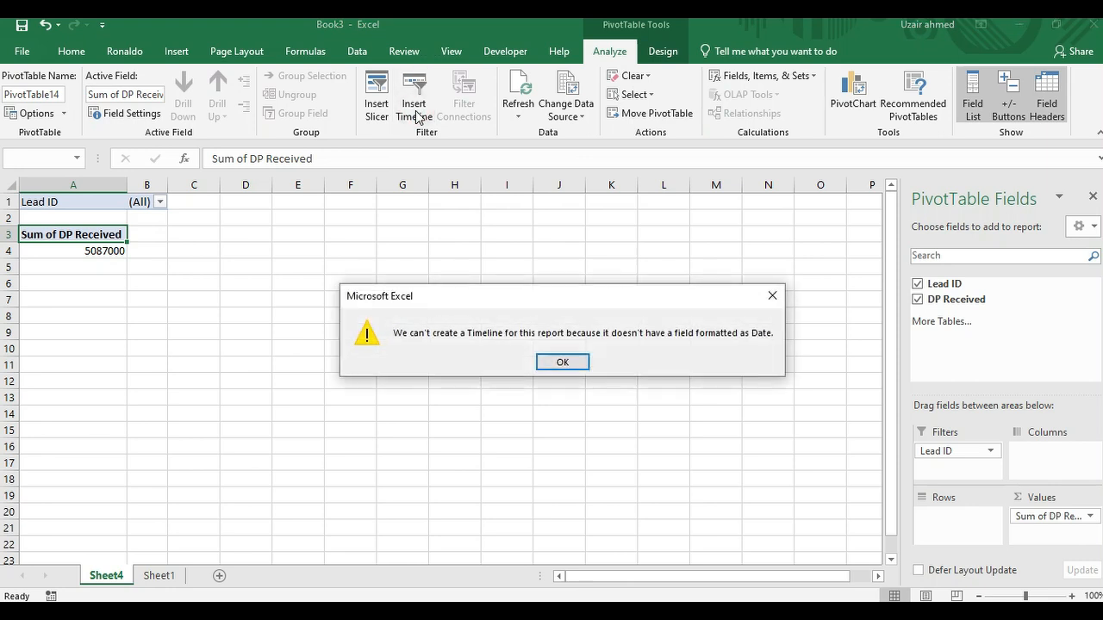
{"action": "left_click", "coordinate": [773, 298]}
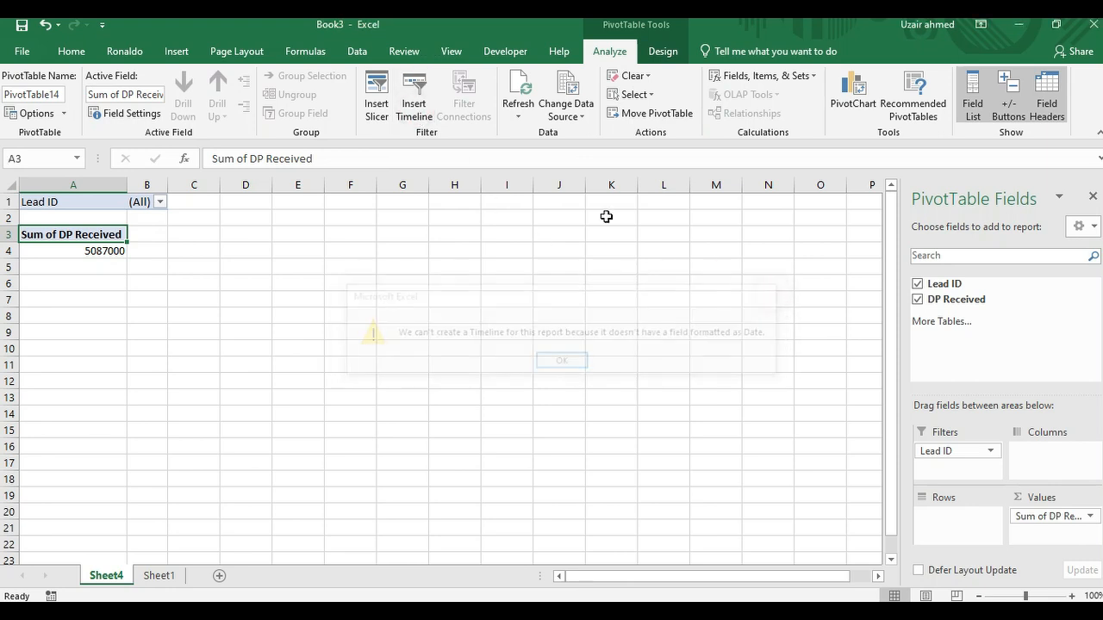
{"action": "left_click", "coordinate": [378, 114]}
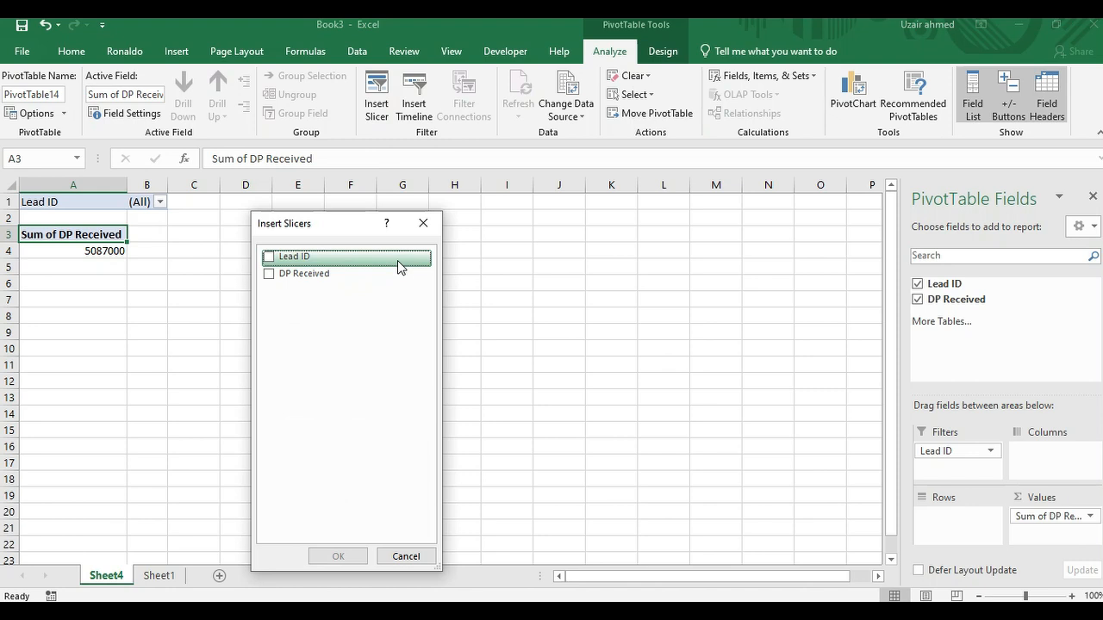
{"action": "left_click", "coordinate": [423, 223]}
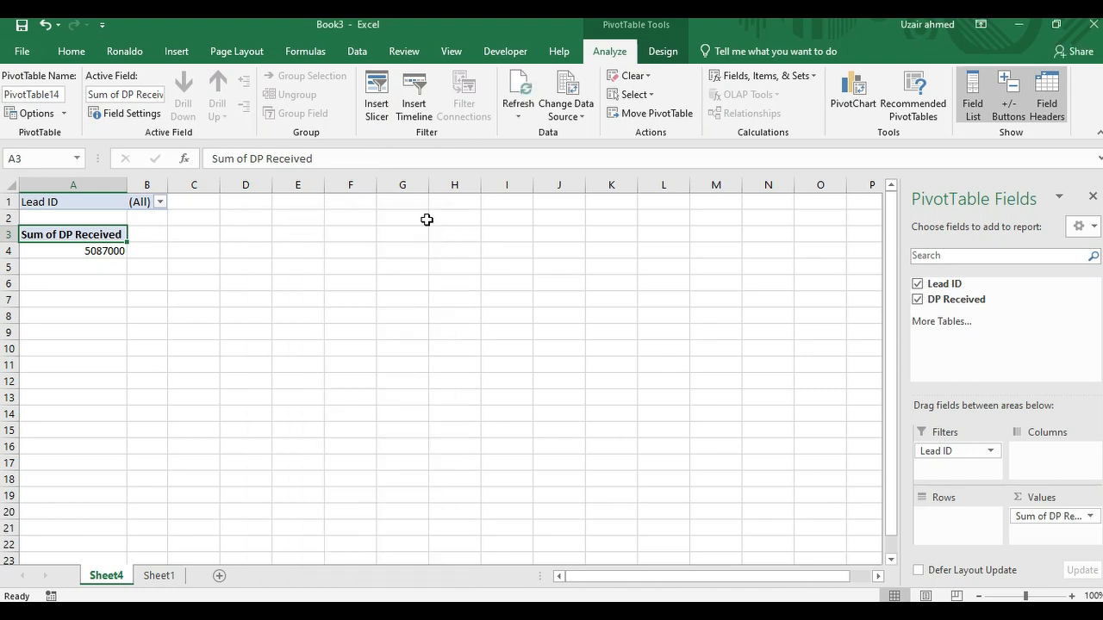
Step: View the chart types offered for a PivotChart without inserting one and return to the sales data on Sheet1
{"action": "left_click", "coordinate": [862, 105]}
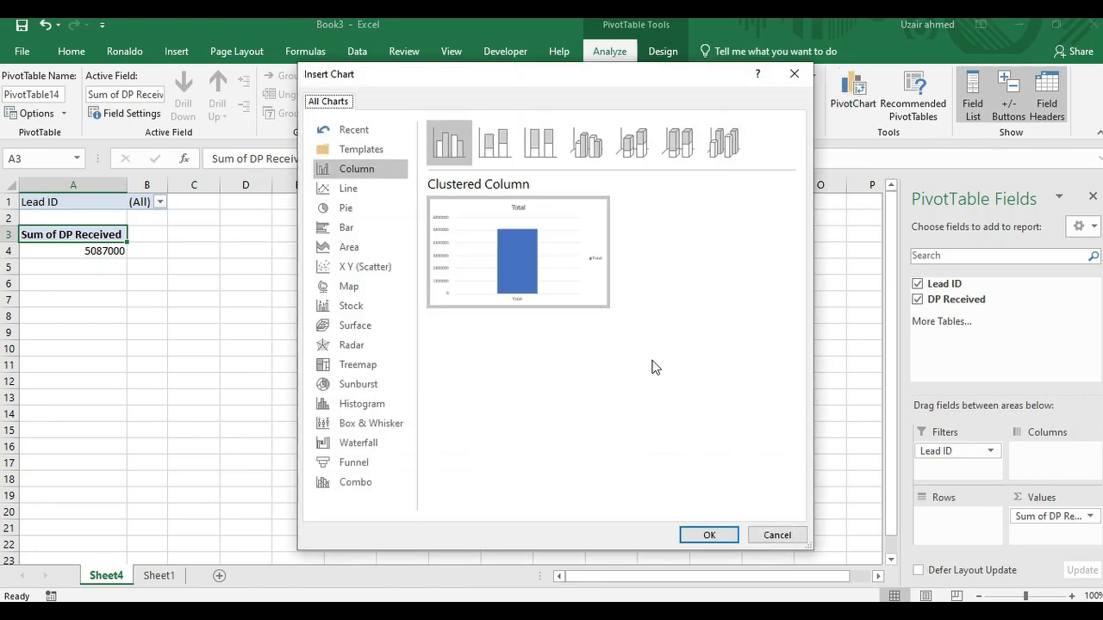
{"action": "left_click", "coordinate": [791, 537]}
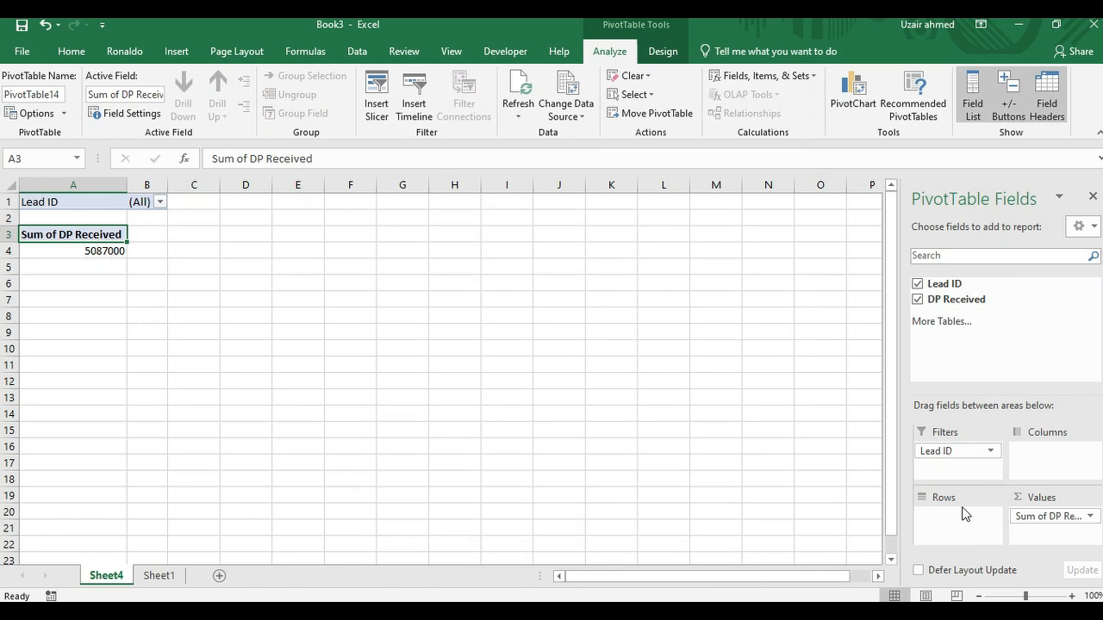
{"action": "key", "text": "ctrl+Page_Down"}
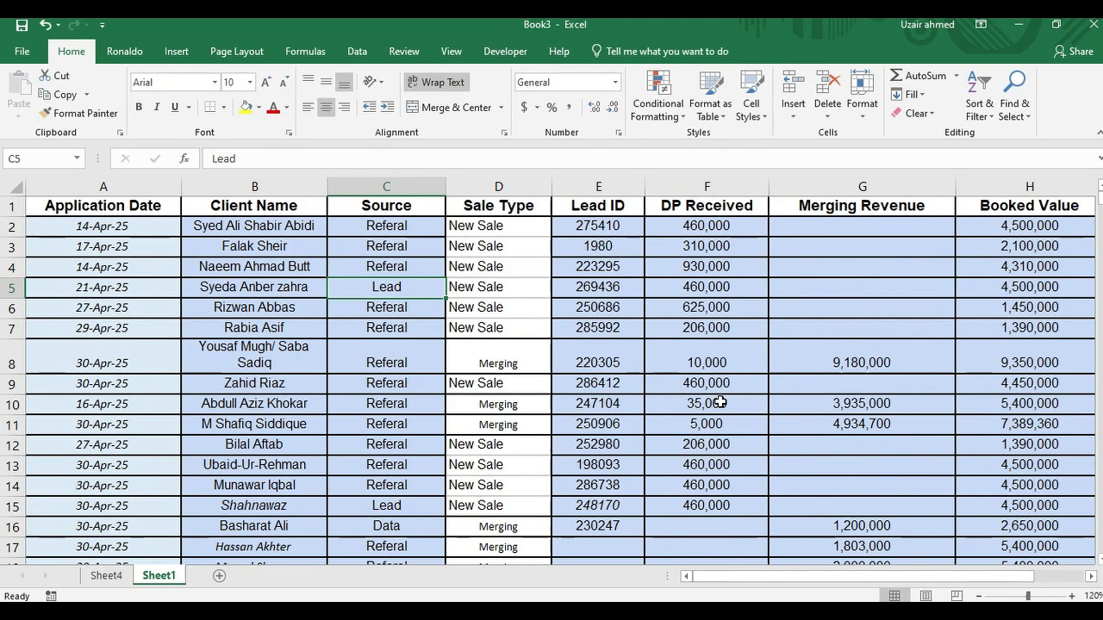